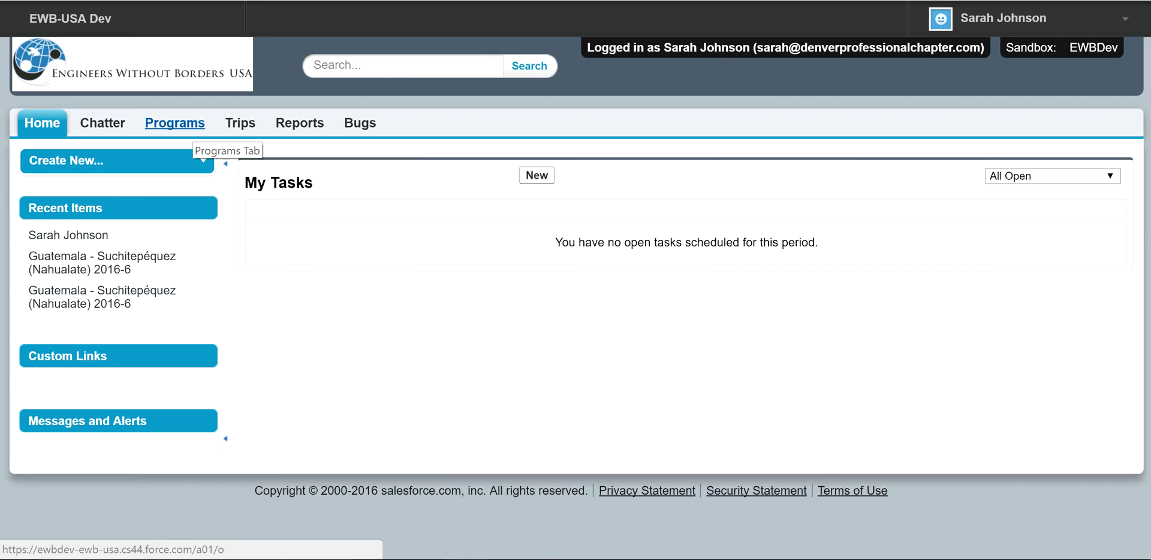
Step: Go to the Programs tab and apply the Unassigned Programs list view
left_click(174, 123)
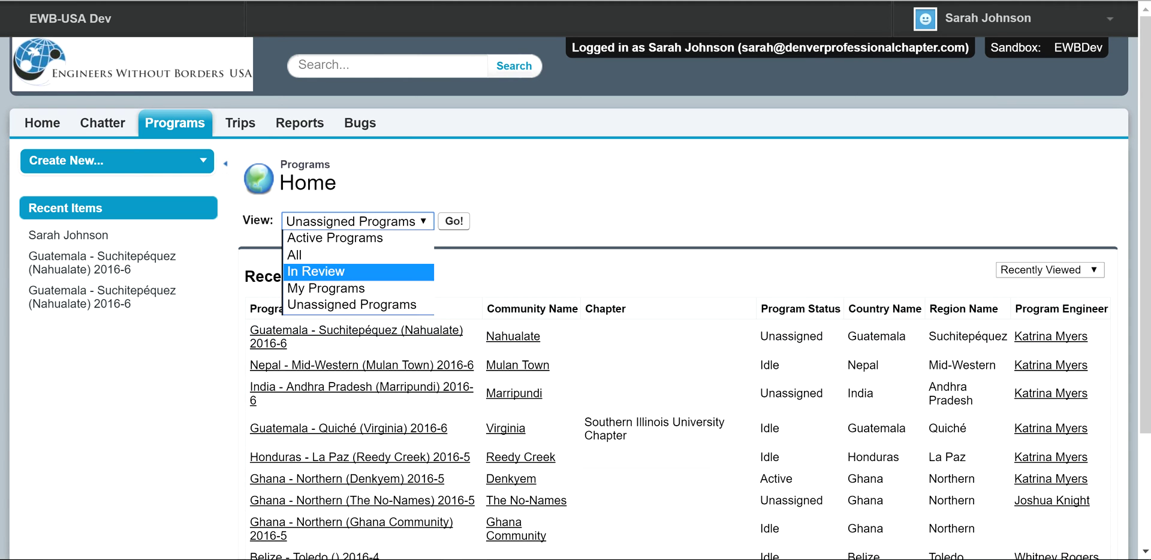
key("Down")
key("Down")
key("Down")
key("Down")
key("Return")
key("Tab")
key("Return")
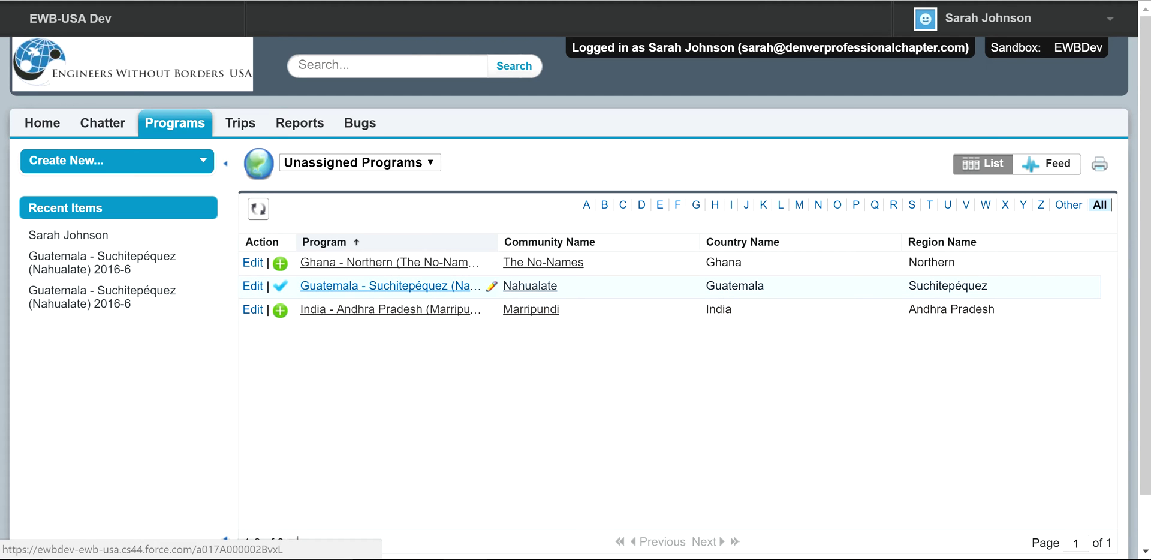
Step: Open the Guatemala - Suchitepéquez (Nahualate) 2016-6 program and scroll through its details and related lists
left_click(389, 286)
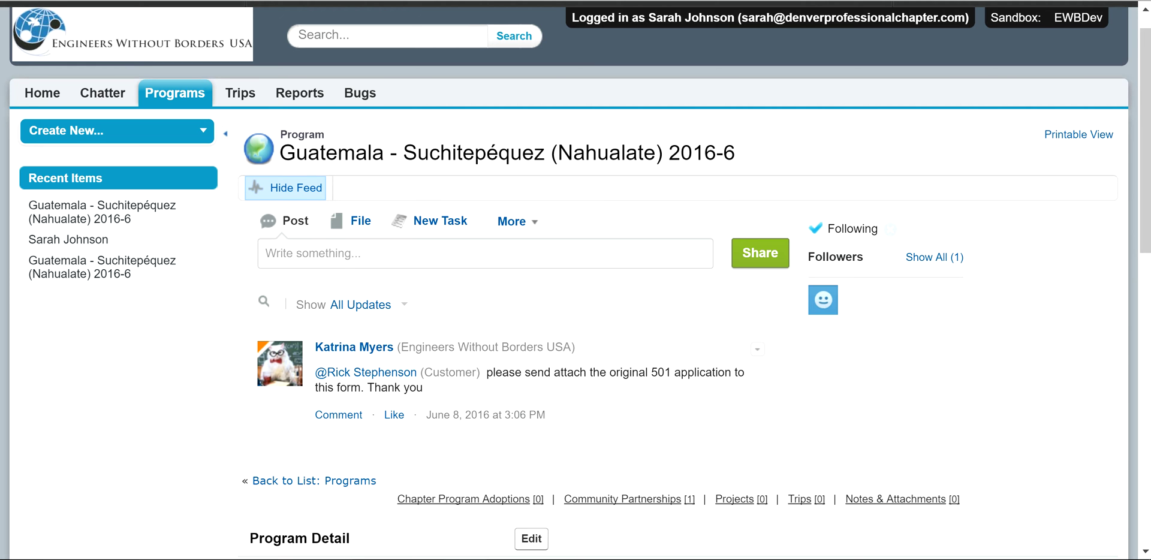
scroll(576, 280, "down", 3)
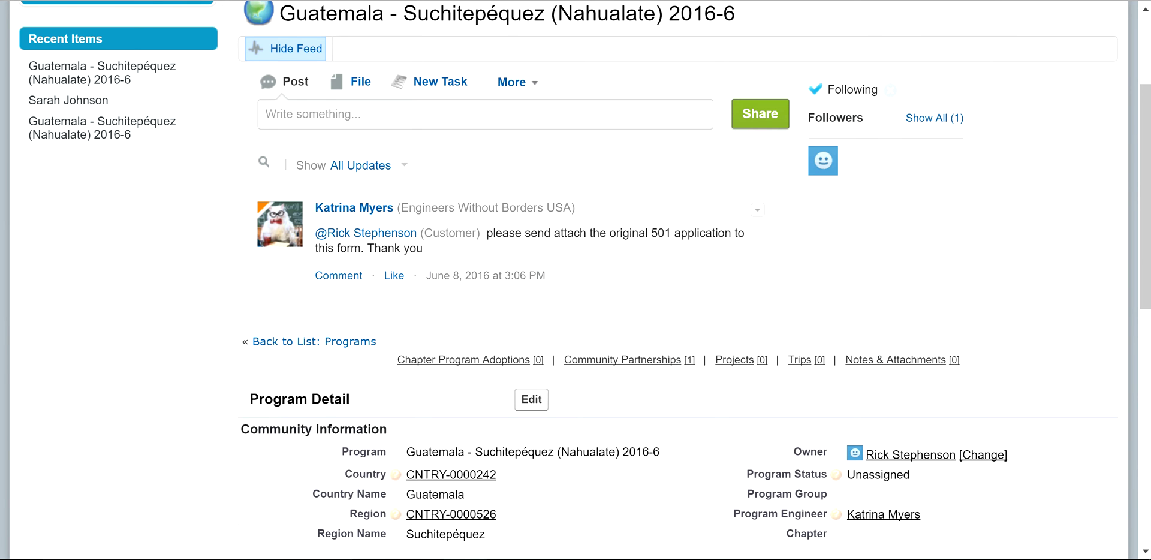
scroll(576, 280, "down", 5)
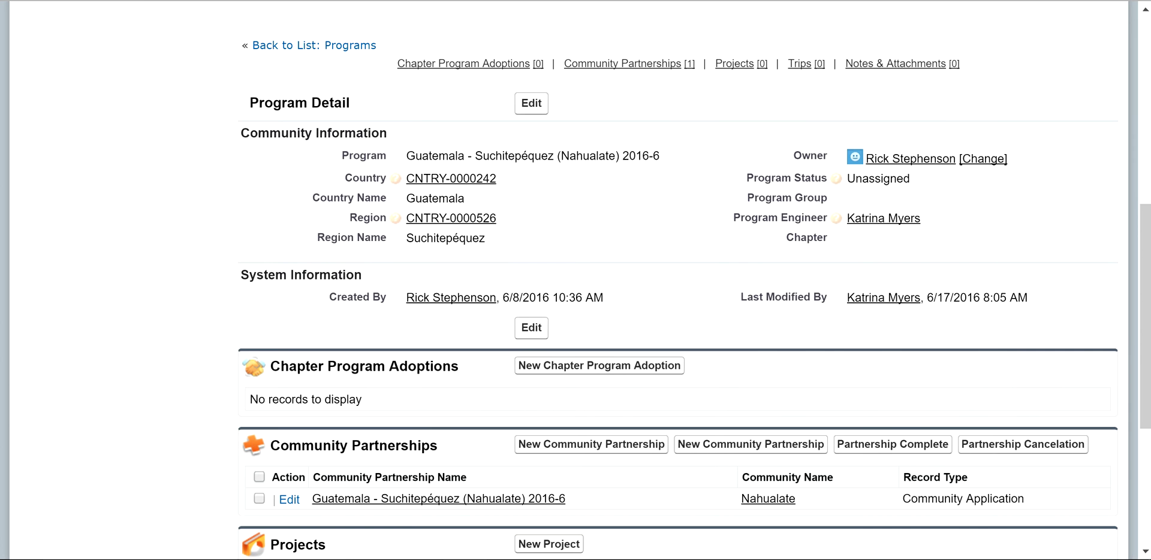
scroll(575, 280, "down", 1)
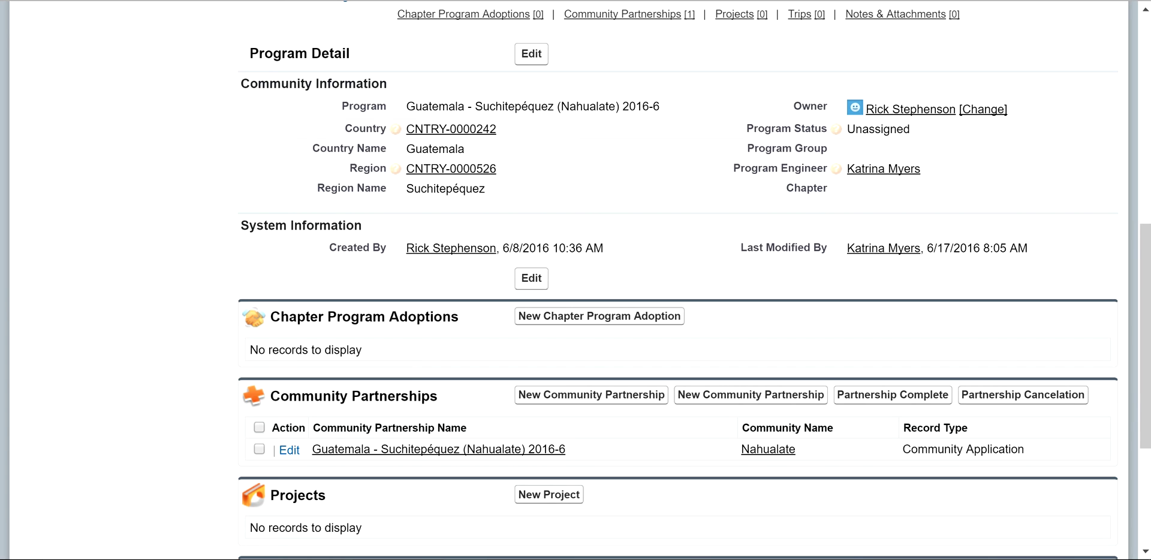
scroll(576, 280, "down", 3)
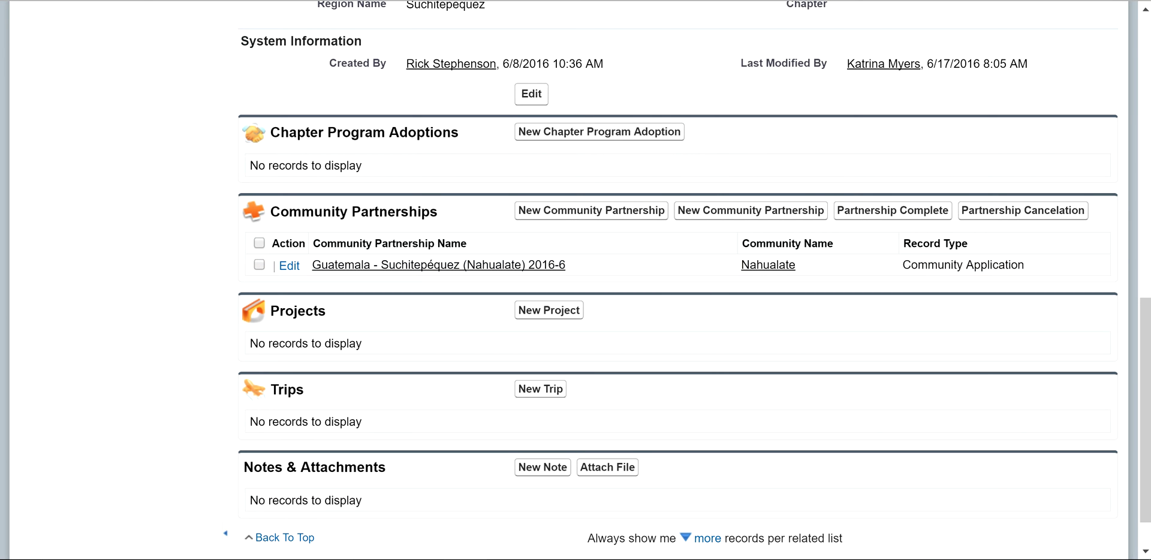
scroll(678, 280, "up", 5)
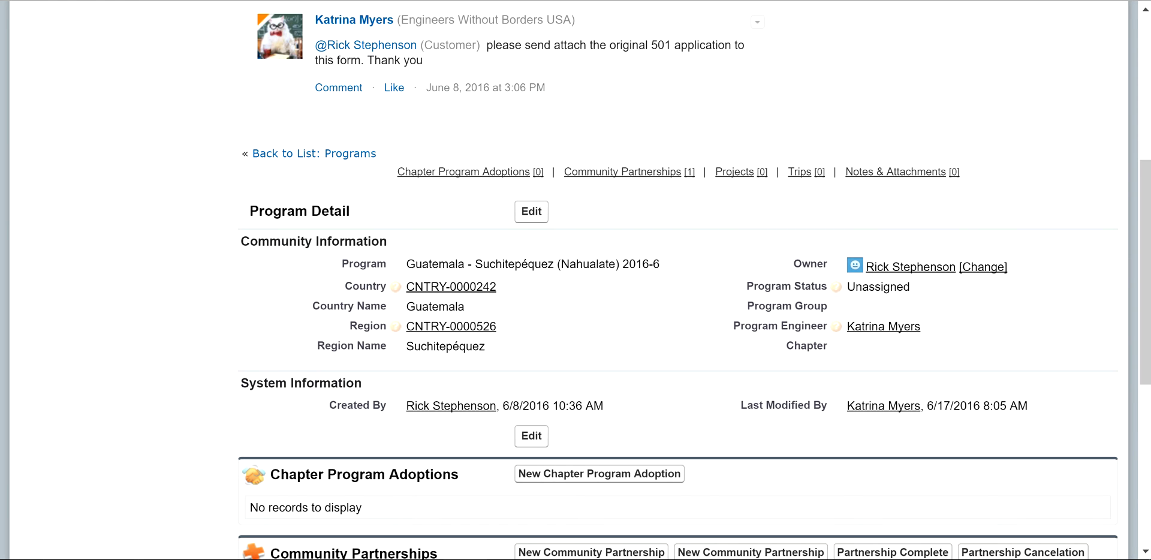
scroll(678, 280, "down", 3)
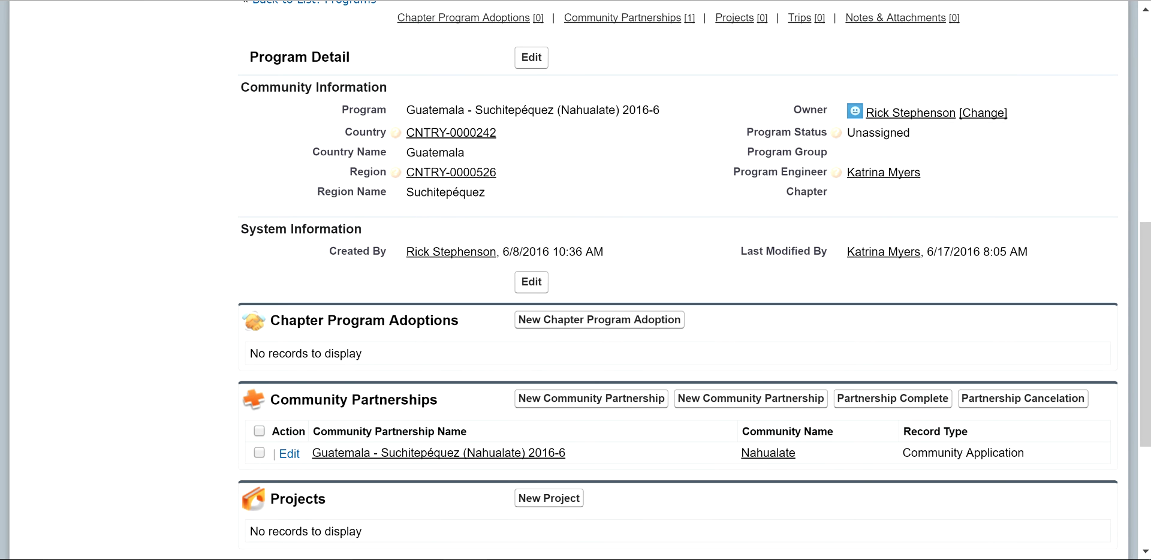
scroll(491, 454, "down", 2)
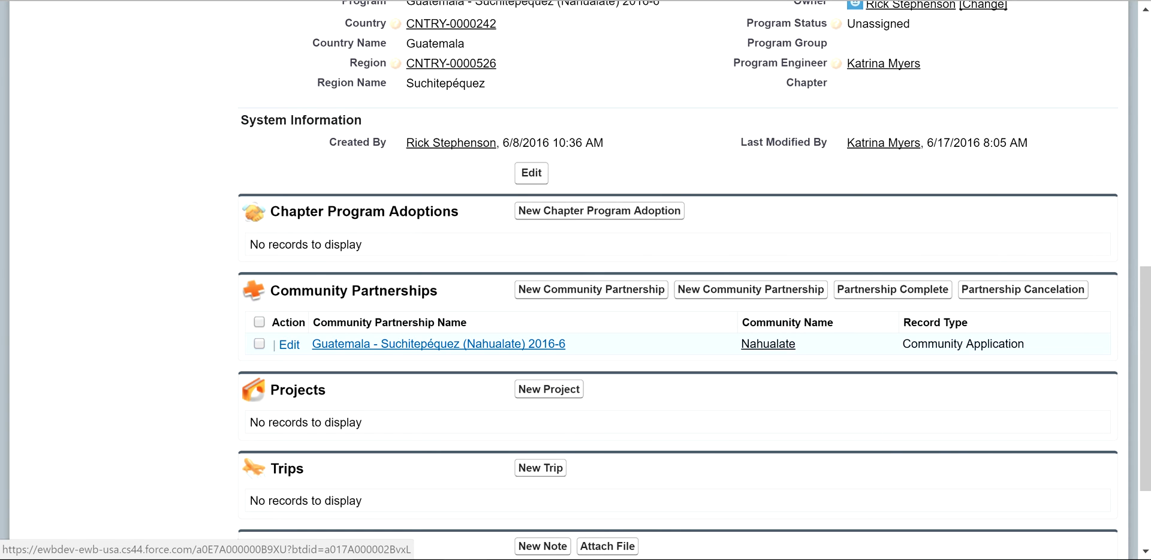
Step: Review the approved Nahualate Community Application partnership, then return to the Guatemala program record
left_click(439, 343)
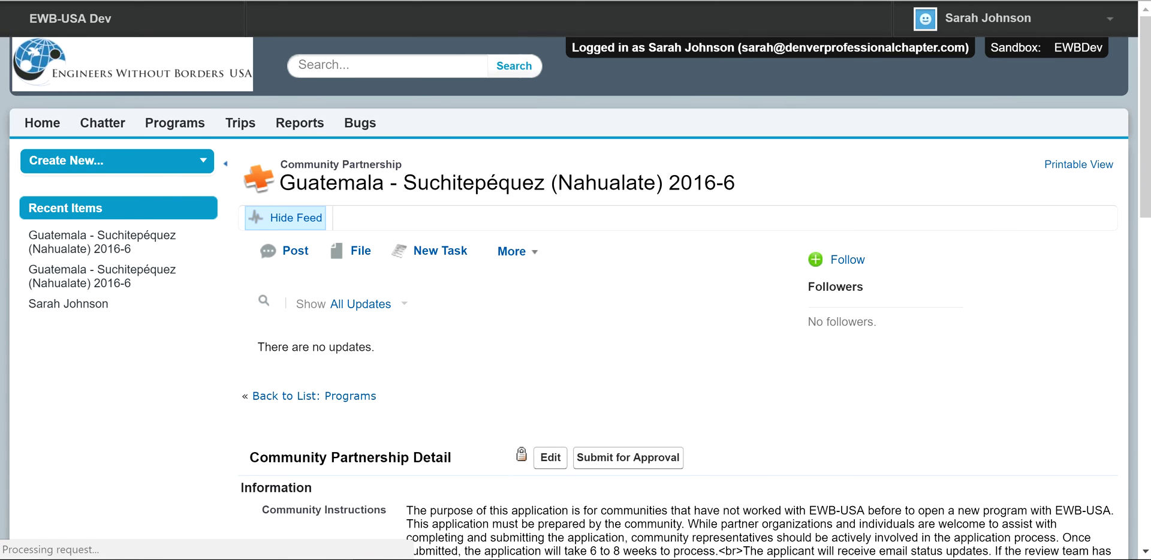
scroll(684, 269, "down", 6)
scroll(684, 270, "down", 4)
scroll(684, 270, "down", 5)
scroll(683, 270, "down", 2)
scroll(684, 270, "down", 7)
scroll(683, 270, "down", 10)
scroll(683, 270, "down", 2)
scroll(684, 270, "up", 15)
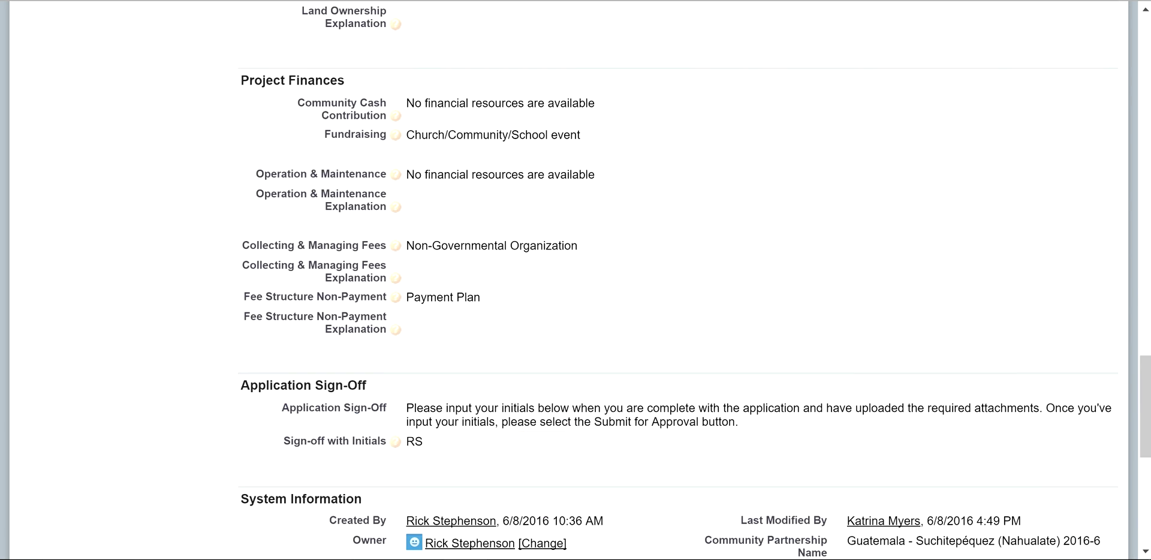
scroll(684, 269, "up", 10)
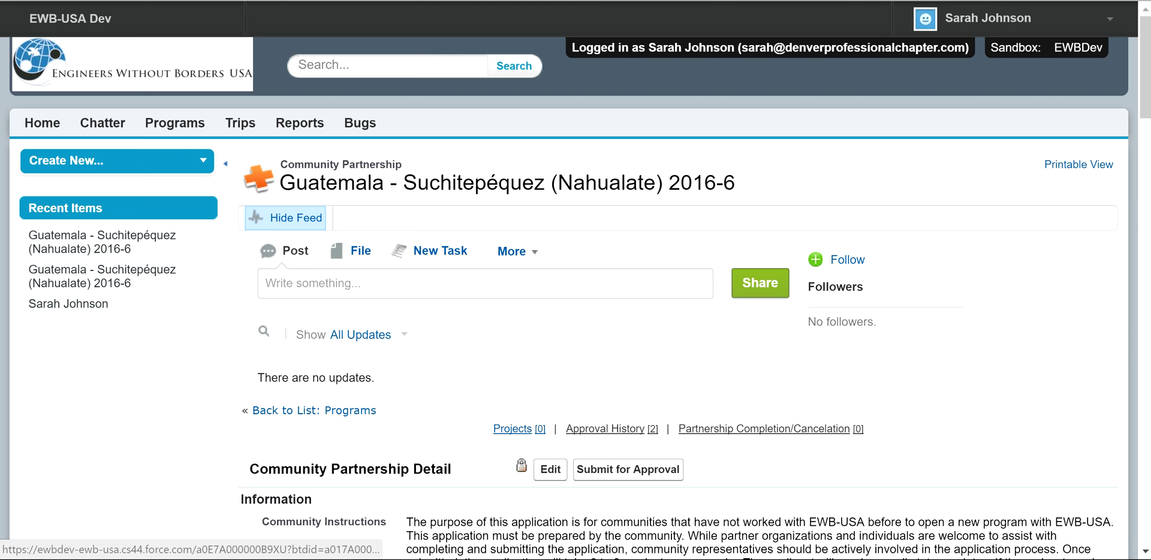
mouse_move(612, 428)
scroll(684, 270, "down", 4)
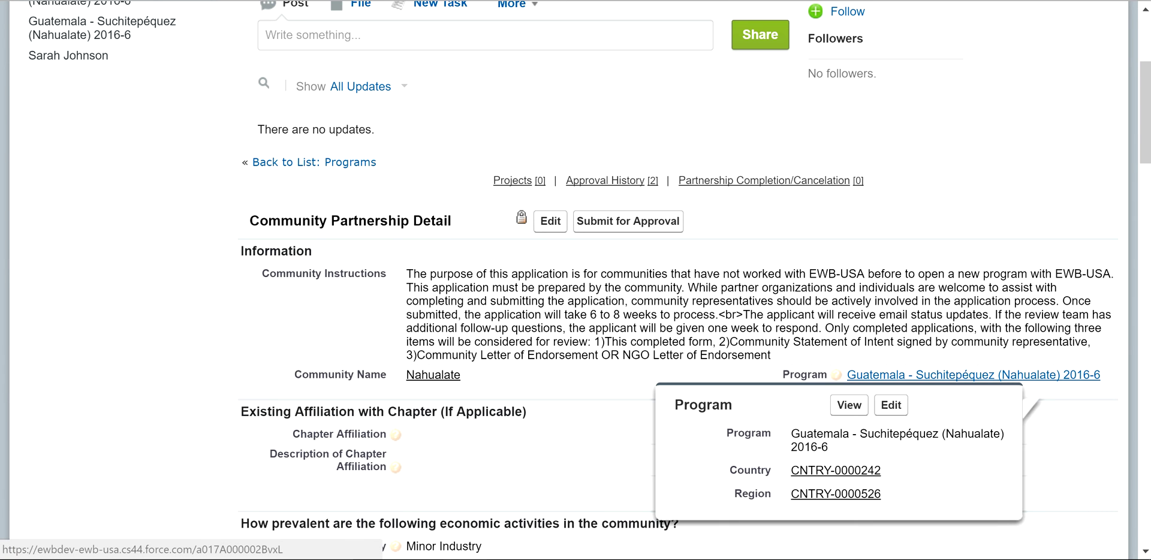
left_click(972, 375)
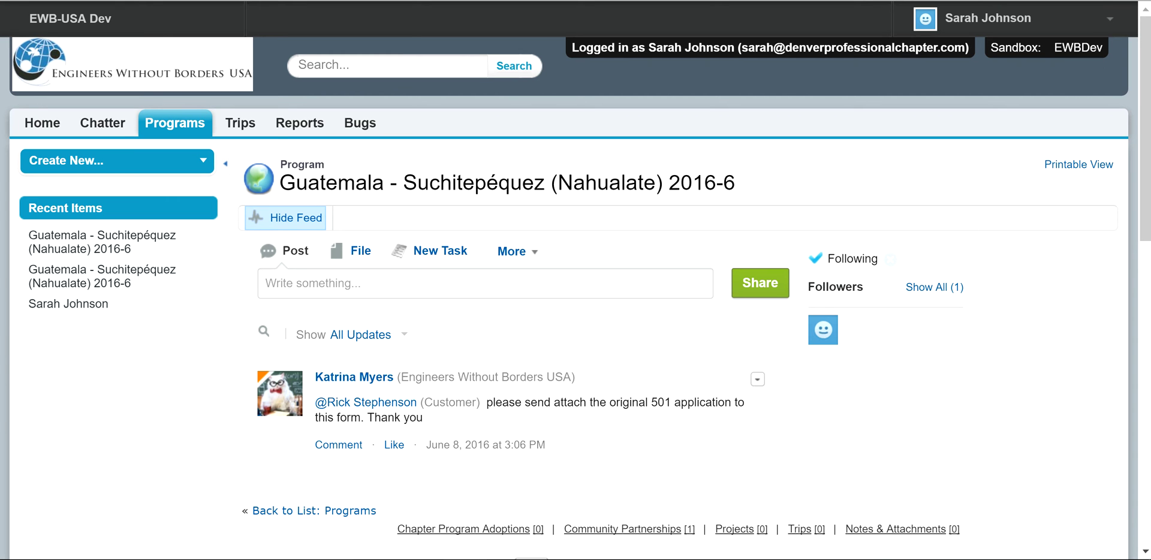
Step: From Chapter Program Adoptions, start a new adoption with Program prefilled as Guatemala - Suchitepéquez
scroll(576, 300, "down", 3)
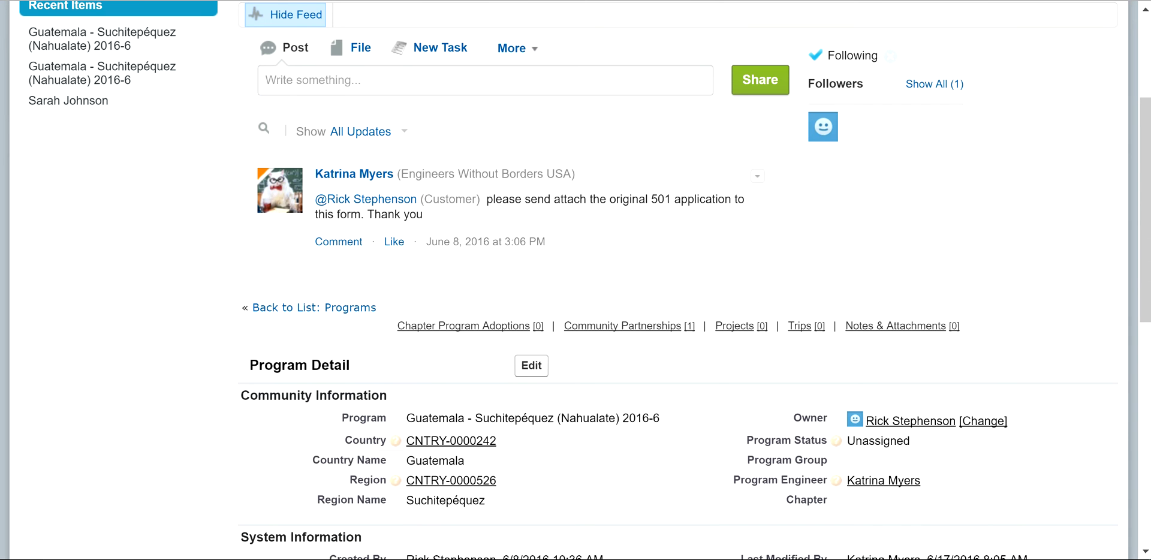
scroll(575, 300, "down", 3)
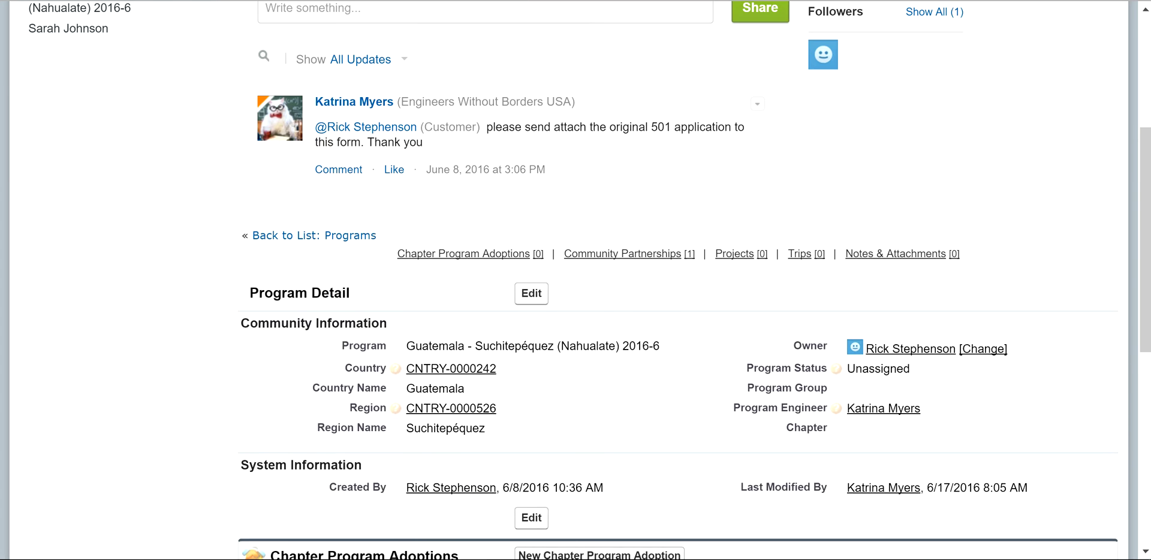
scroll(576, 280, "down", 3)
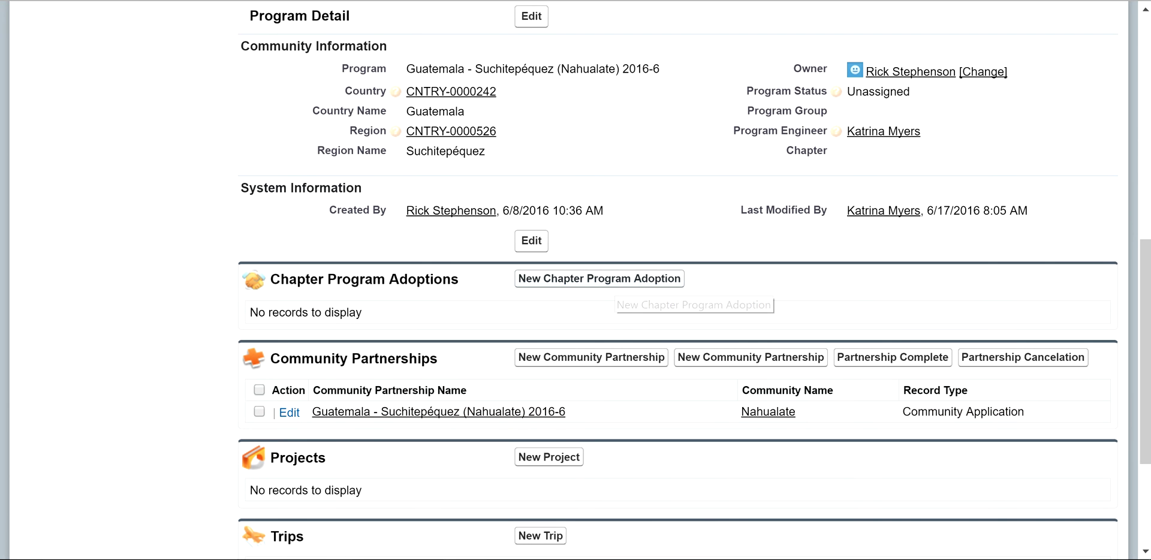
left_click(615, 279)
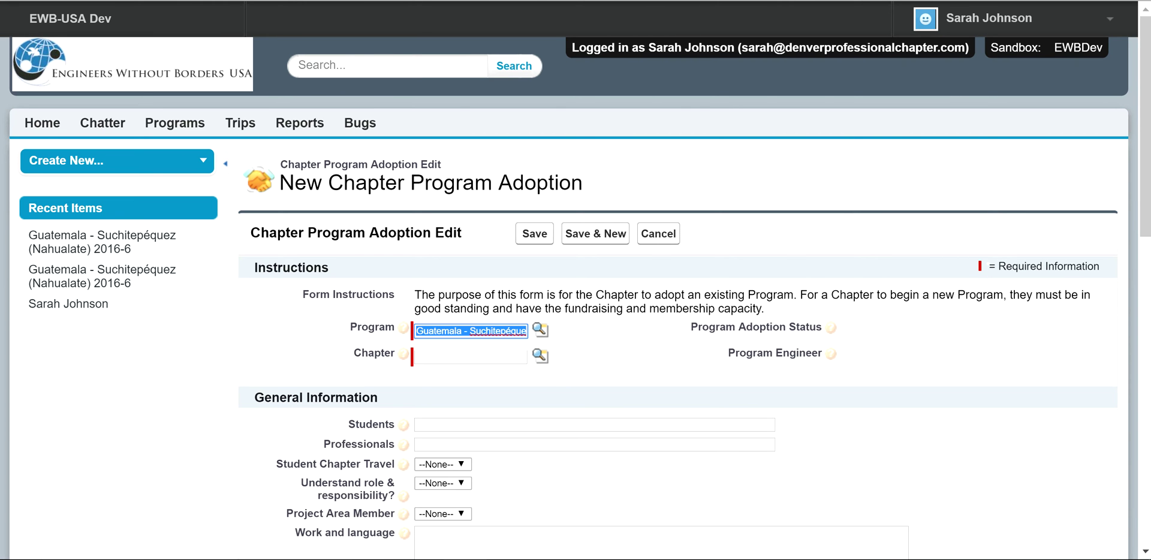
Step: Search the Chapter lookup for professional chapters and select Denver Professional Chapter
left_click(540, 355)
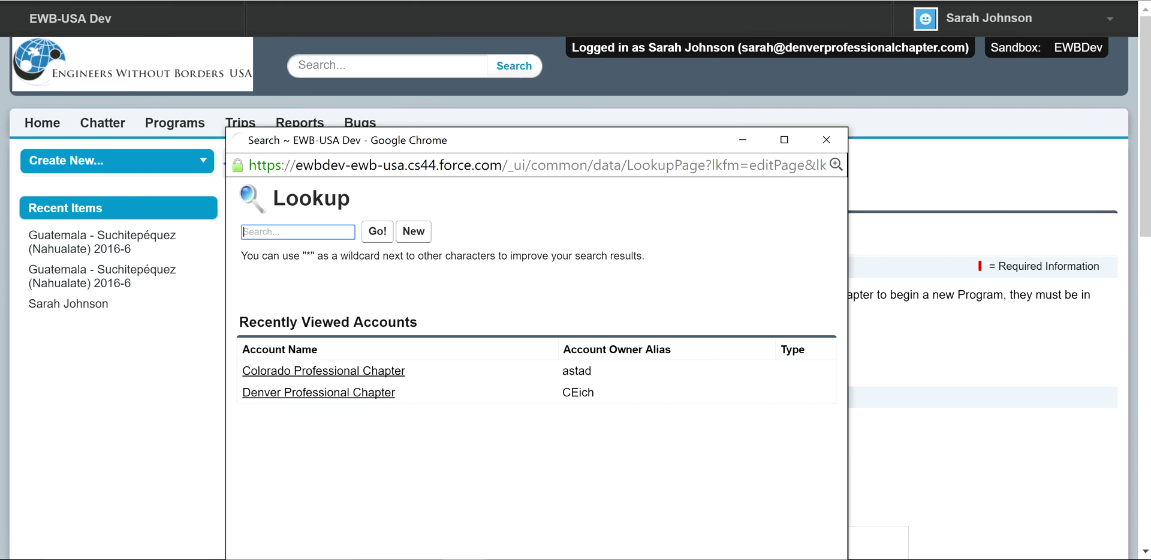
type("denver")
key("Return")
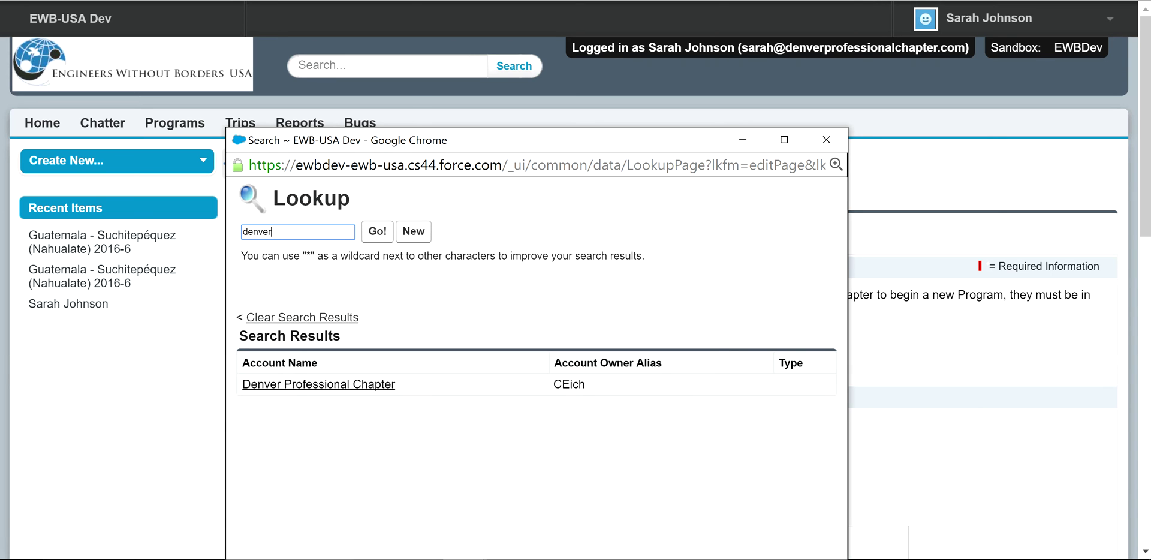
key("ctrl+a")
type("pr")
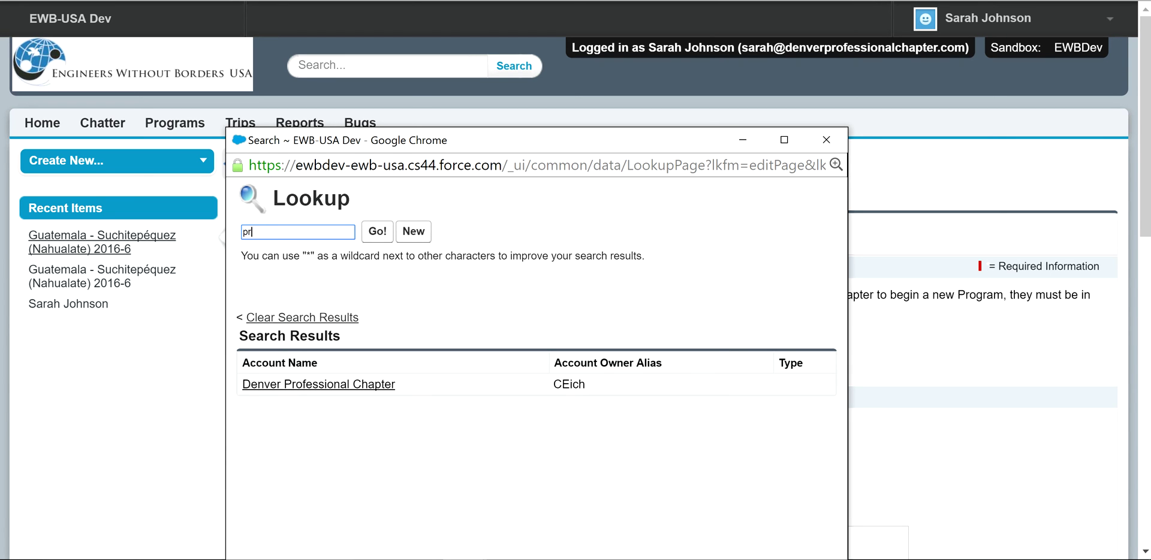
key("BackSpace")
key("BackSpace")
type("*")
type("pre")
type("fessional")
key("Return")
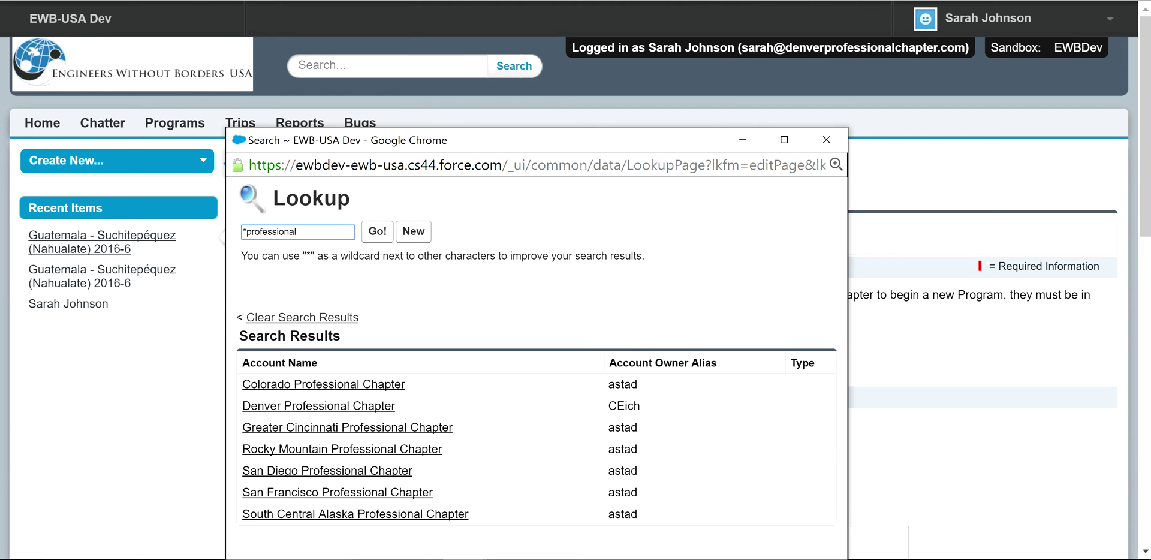
left_click(319, 406)
Step: Enter 12 students and 4 professionals, and set Student Chapter Travel and Understand role to Yes
scroll(575, 280, "down", 2)
left_click(594, 281)
type("12")
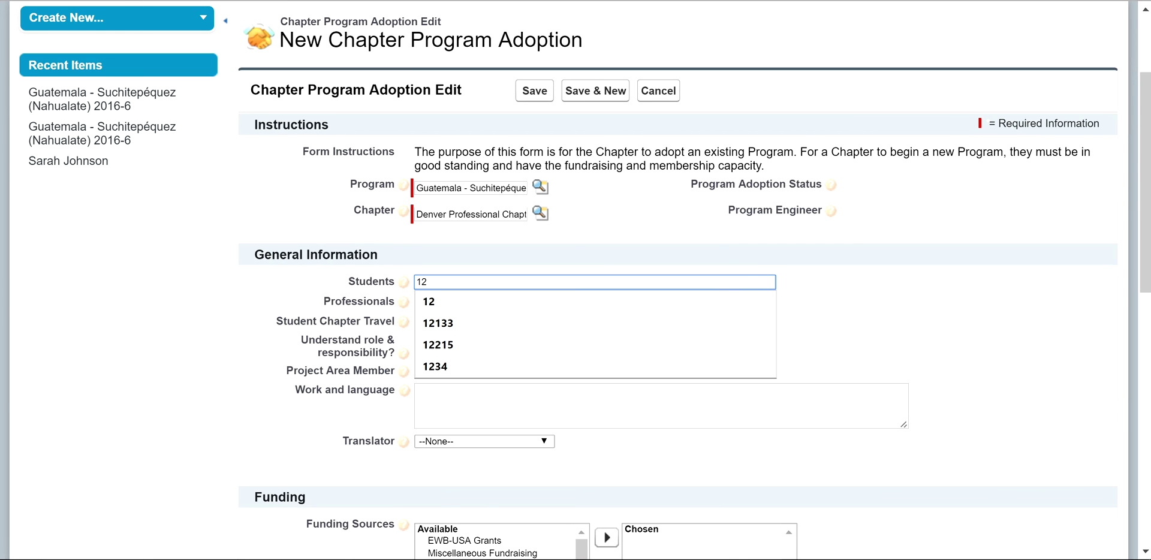
left_click(415, 302)
type("4")
key("Tab")
key("alt+Down")
key("Down")
key("Return")
key("Tab")
key("alt+Down")
key("Down")
key("Return")
Step: Set Project Area Member to Yes, work and language notes to 'test.', and Translator to Local Translator
mouse_move(405, 282)
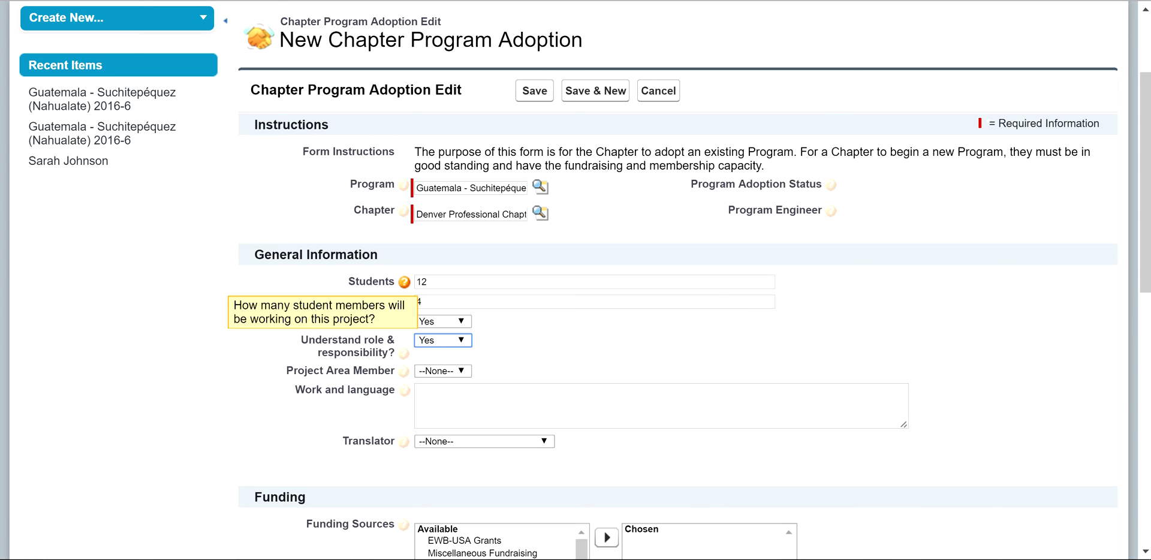
key("Tab")
key("alt+Down")
key("Down")
key("Return")
key("Tab")
type("test.")
key("Tab")
key("alt+Down")
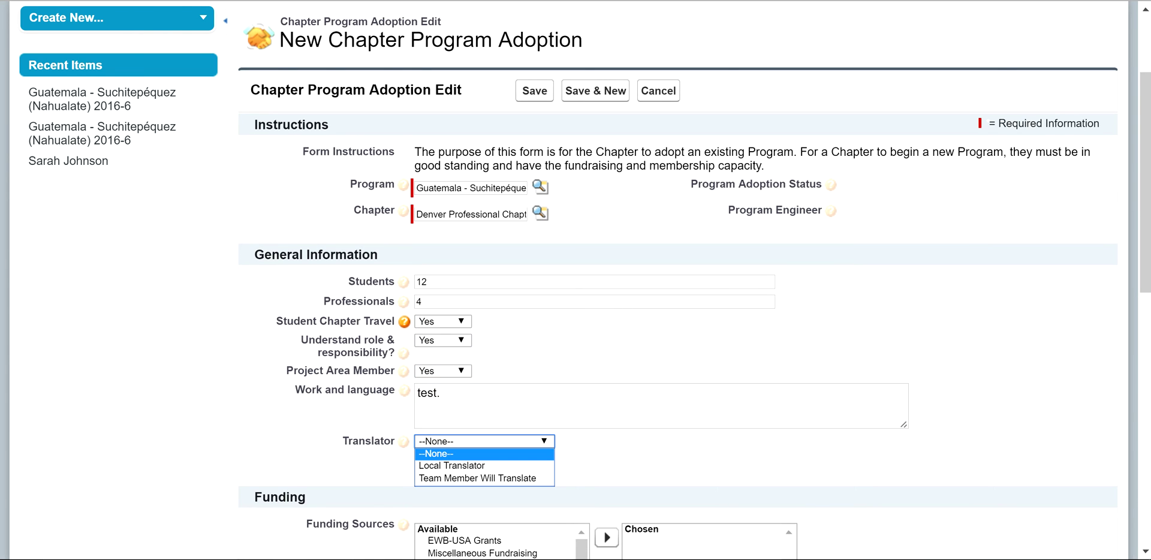
key("Down")
key("Return")
Step: Move three funding sources to Chosen and enter 'test.' as the fundraising notes
scroll(678, 300, "down", 3)
key("Tab")
key("Down")
key("shift+Down")
key("shift+Down")
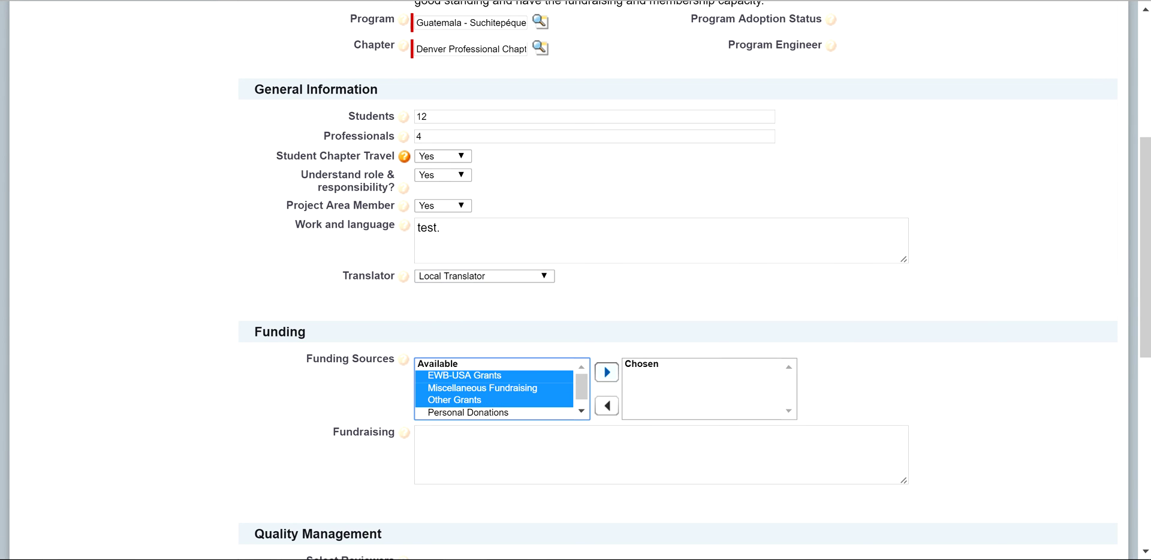
key("Tab")
key("Tab")
type("test.")
left_click(607, 373)
Step: Add the four reviewers from Community Leaders through Peer Reviewers to Chosen
scroll(607, 373, "down", 1)
scroll(684, 273, "down", 3)
left_click(470, 427)
left_click(460, 463, "shift")
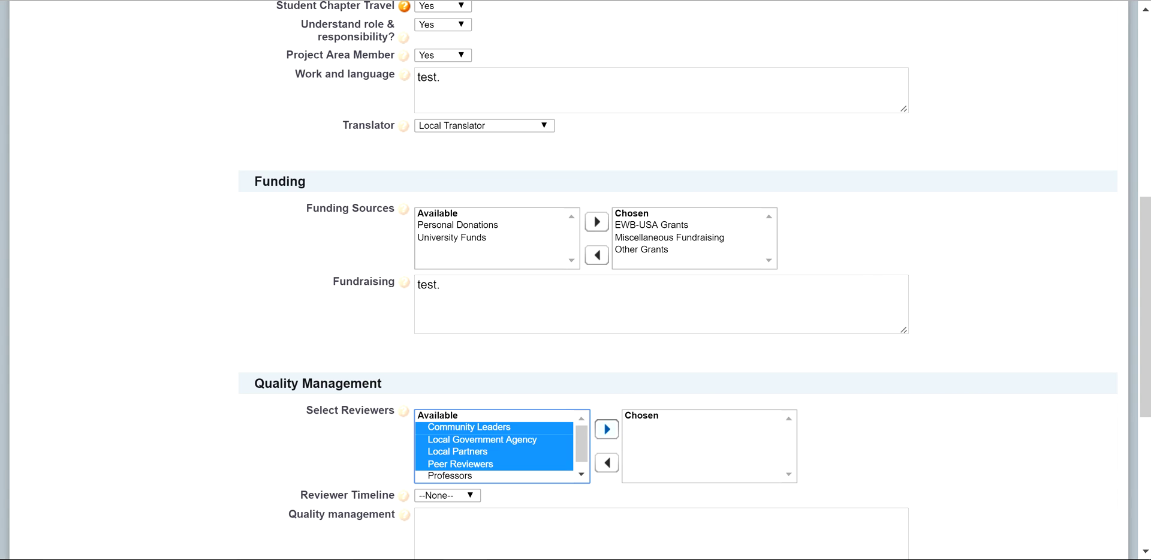
left_click(596, 429)
Step: Set Reviewer Timeline to 4 Days, quality management to 'test.', and Application Complete to In-Progress
scroll(450, 281, "down", 5)
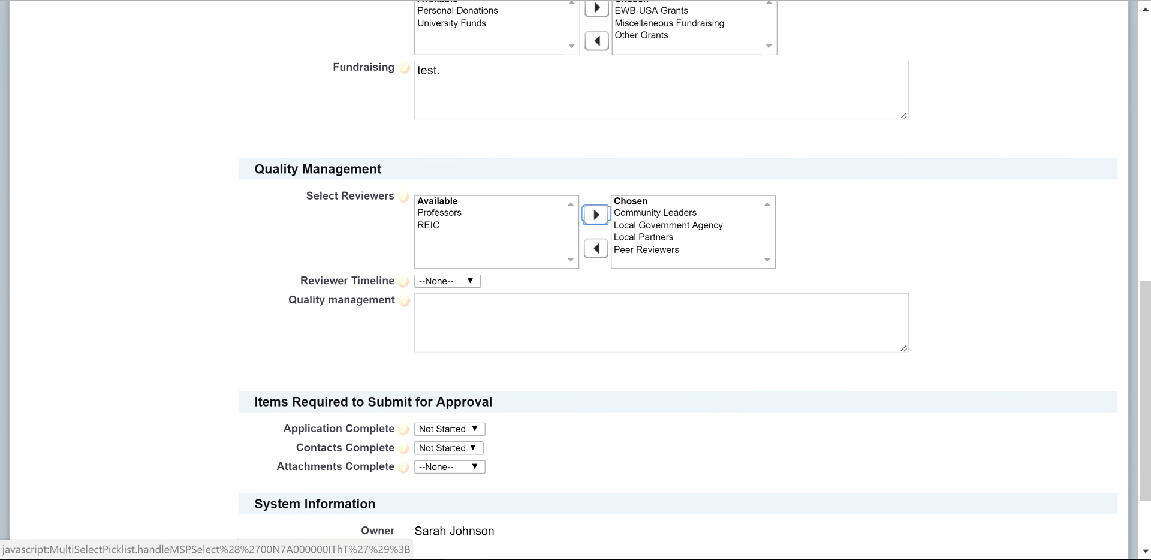
left_click(450, 281)
left_click(433, 343)
key("Tab")
type("test.")
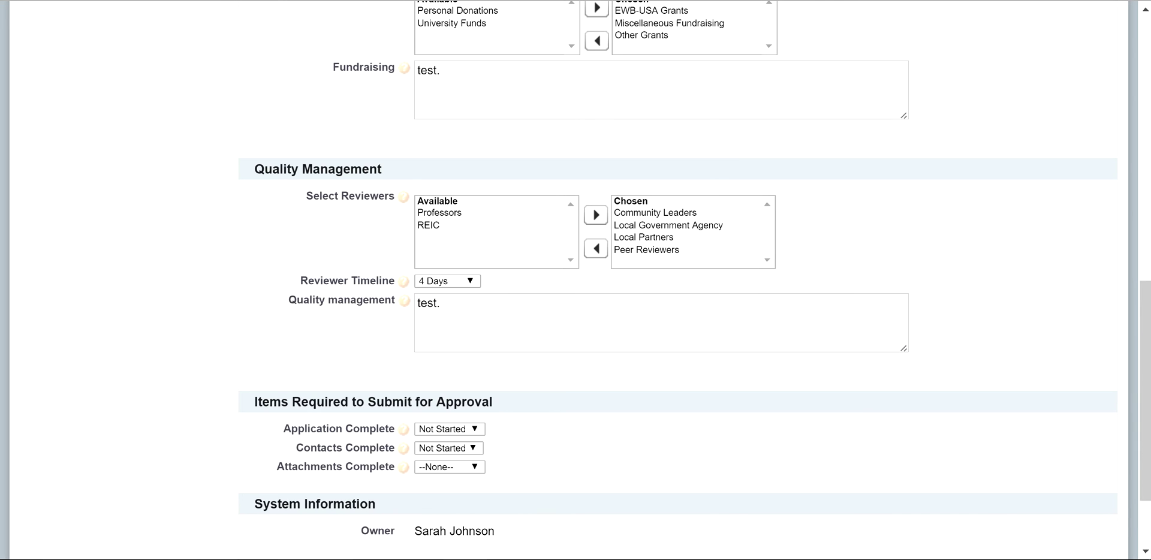
scroll(576, 282, "down", 3)
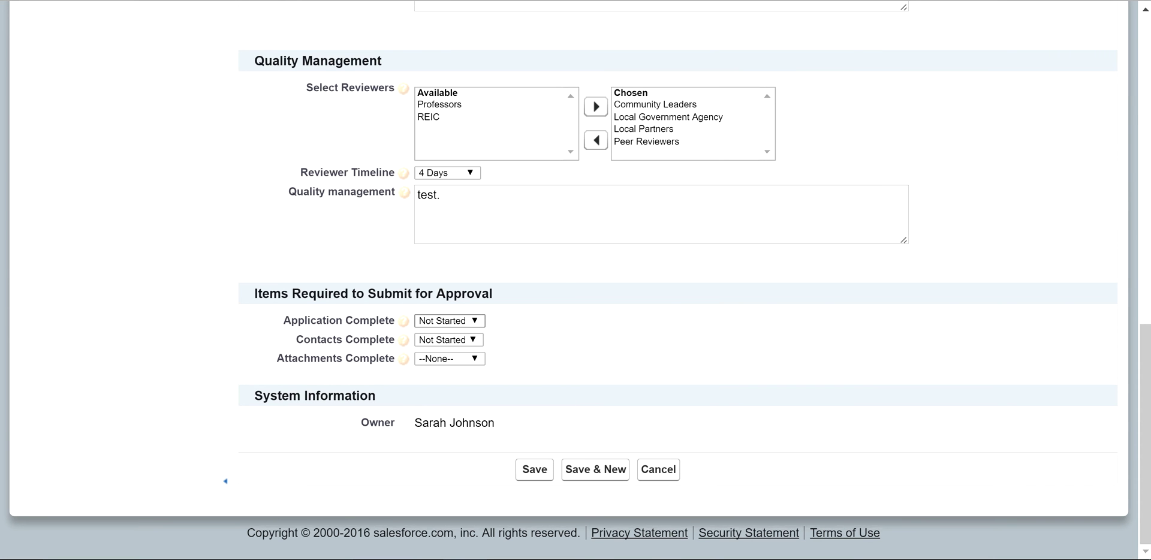
key("alt+Down")
key("Return")
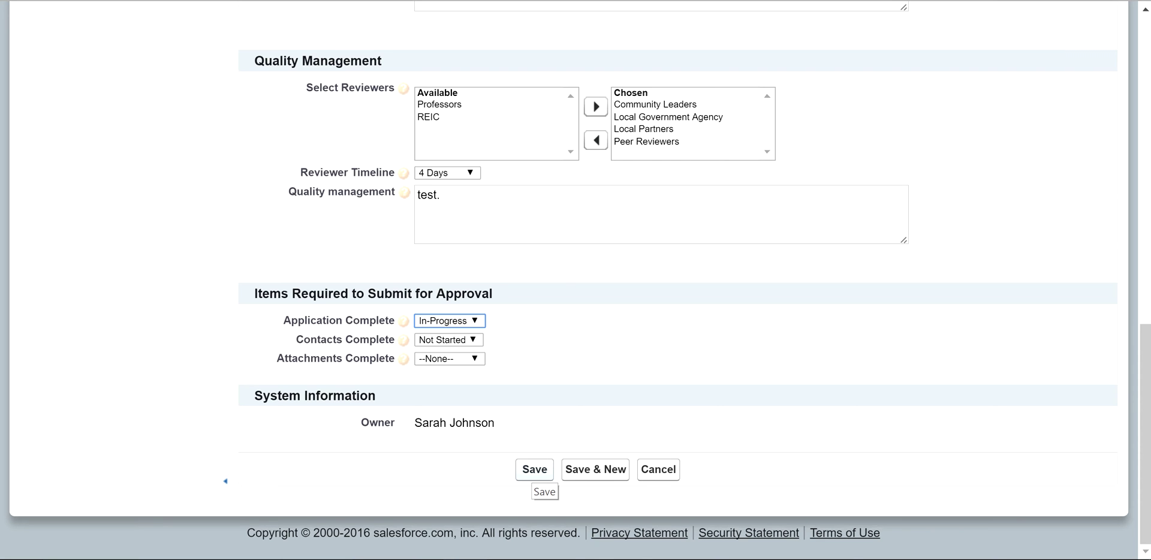
Step: Save the adoption as CPA-00075 and scroll through its details to the empty related lists
left_click(534, 470)
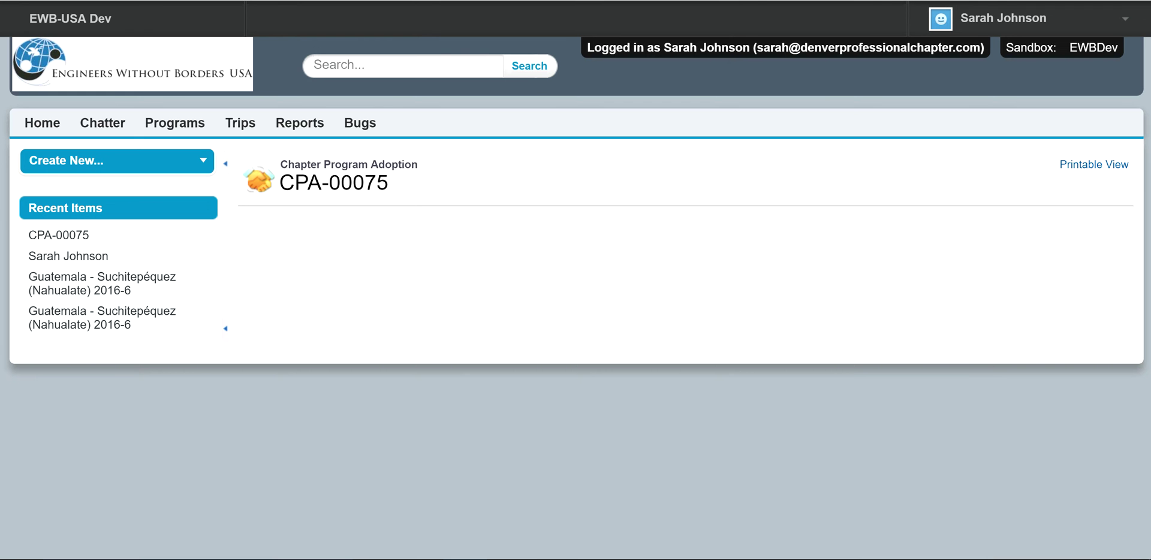
scroll(576, 300, "down", 3)
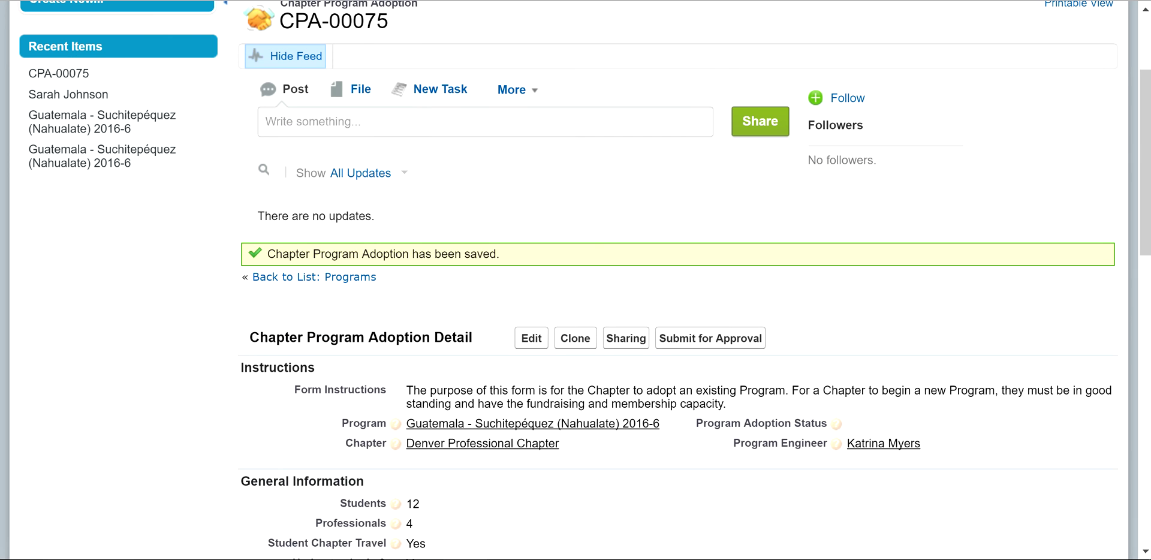
scroll(576, 300, "down", 6)
scroll(576, 280, "down", 9)
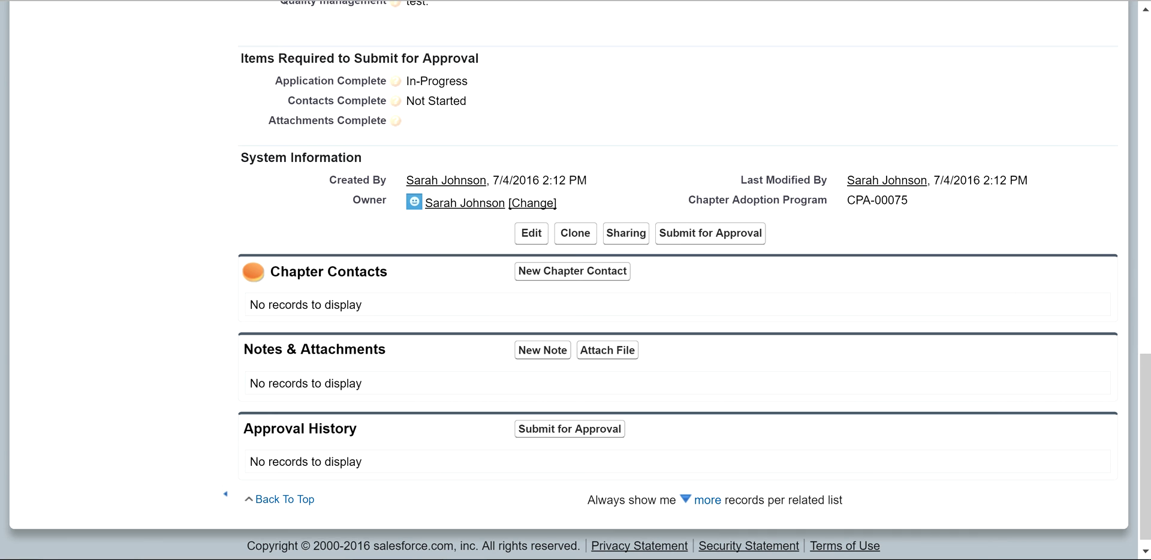
scroll(576, 280, "up", 4)
scroll(576, 280, "up", 2)
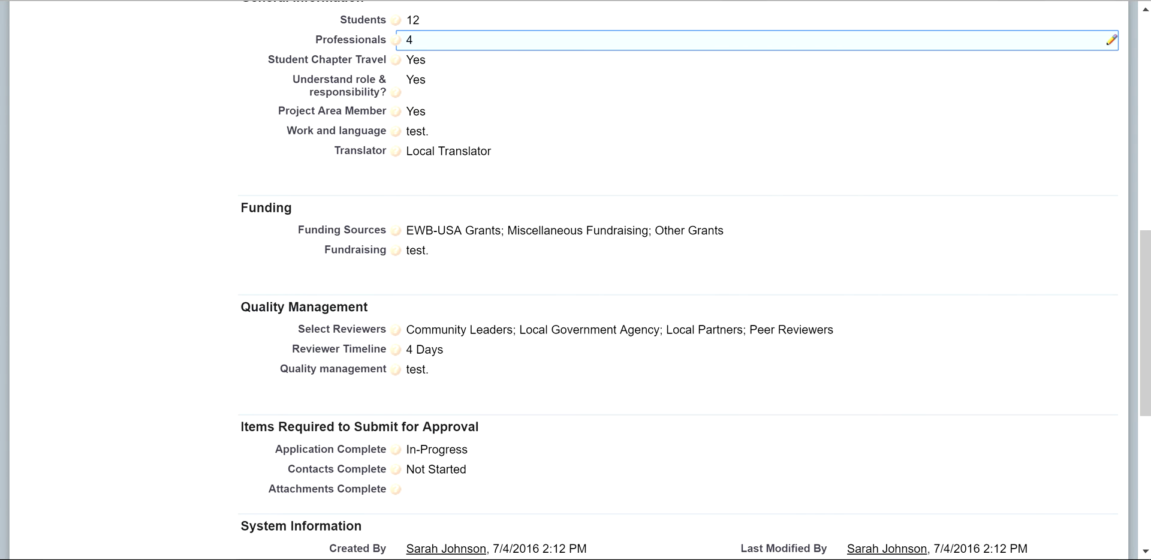
Step: Edit the Professionals value inline from 4 to 6 and save CPA-00075
double_click(456, 39)
key("BackSpace")
type("6")
key("Return")
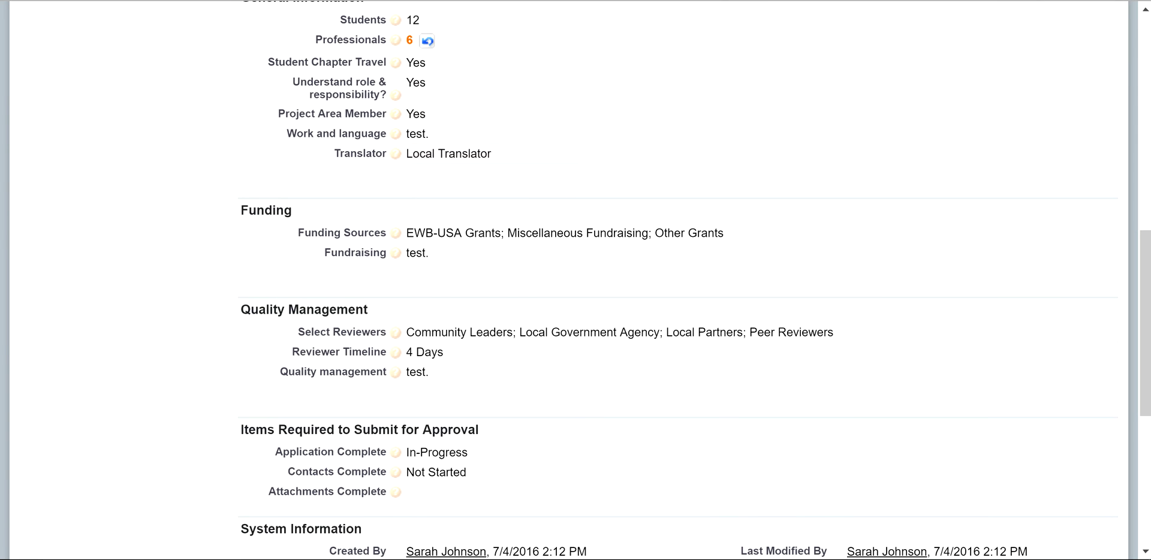
scroll(575, 280, "down", 3)
scroll(695, 280, "up", 5)
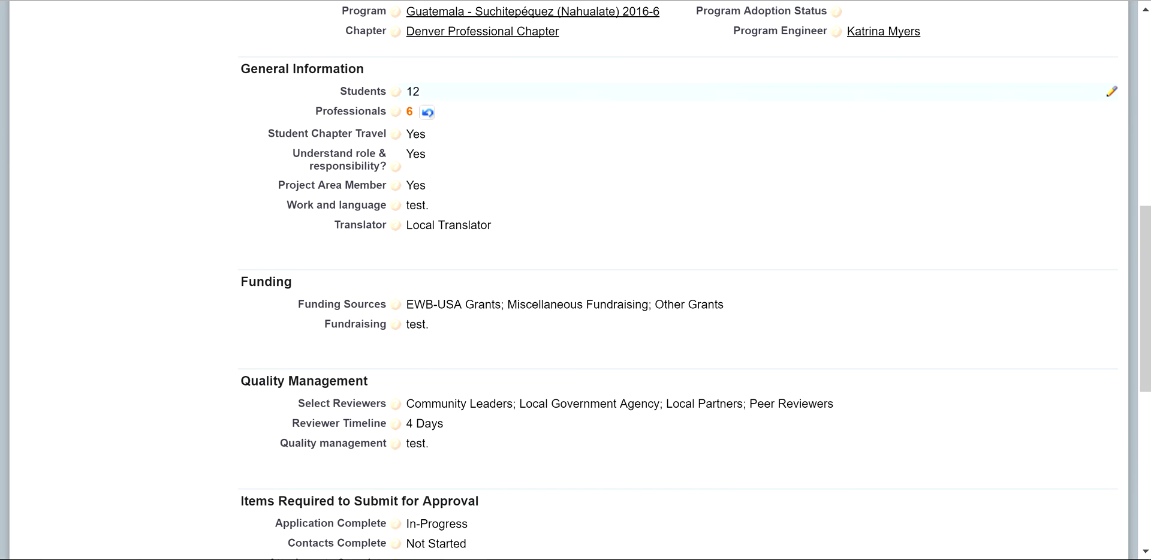
scroll(696, 280, "up", 5)
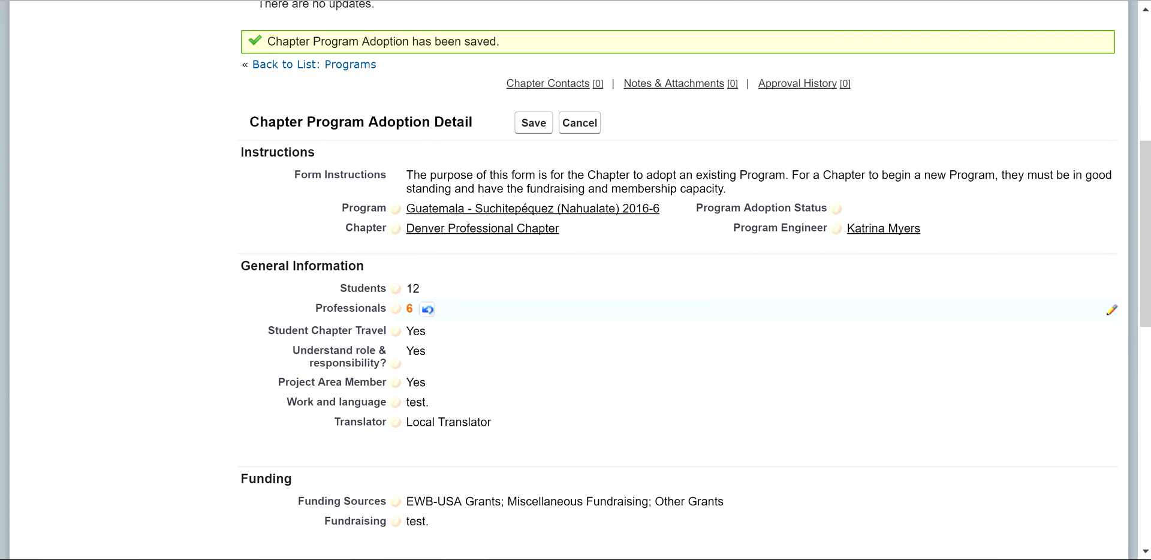
key("Return")
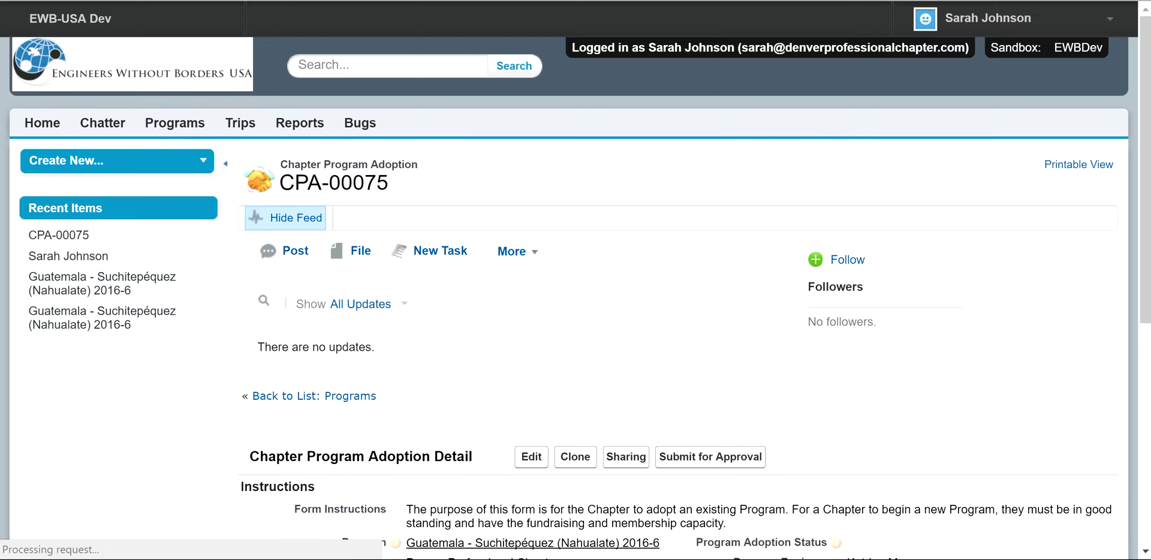
scroll(684, 280, "down", 10)
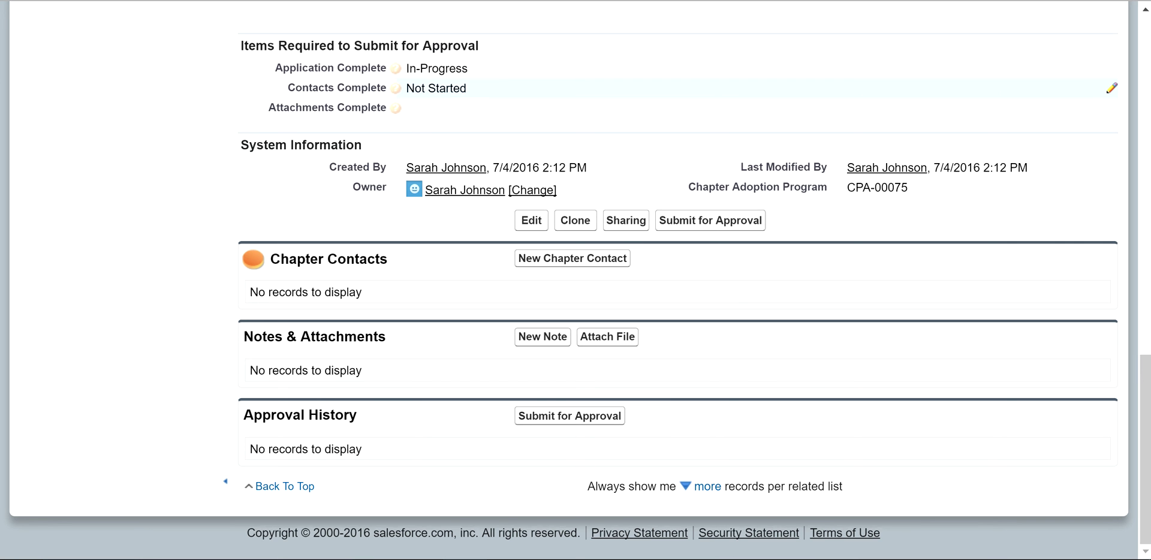
Step: Start a new chapter contact and fill the Contact field by searching for the person's first name
left_click(573, 258)
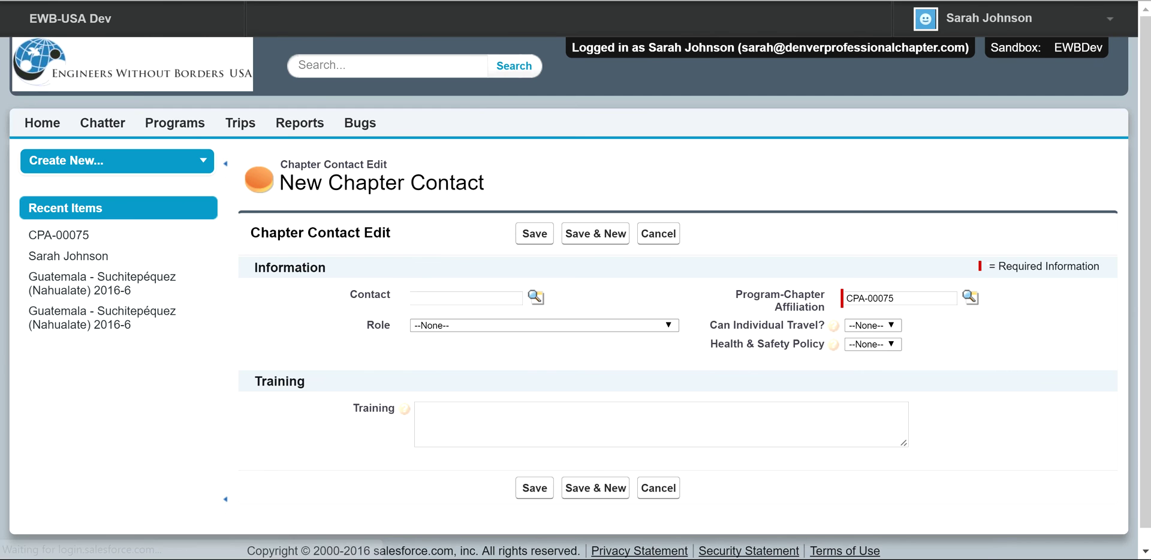
left_click(537, 297)
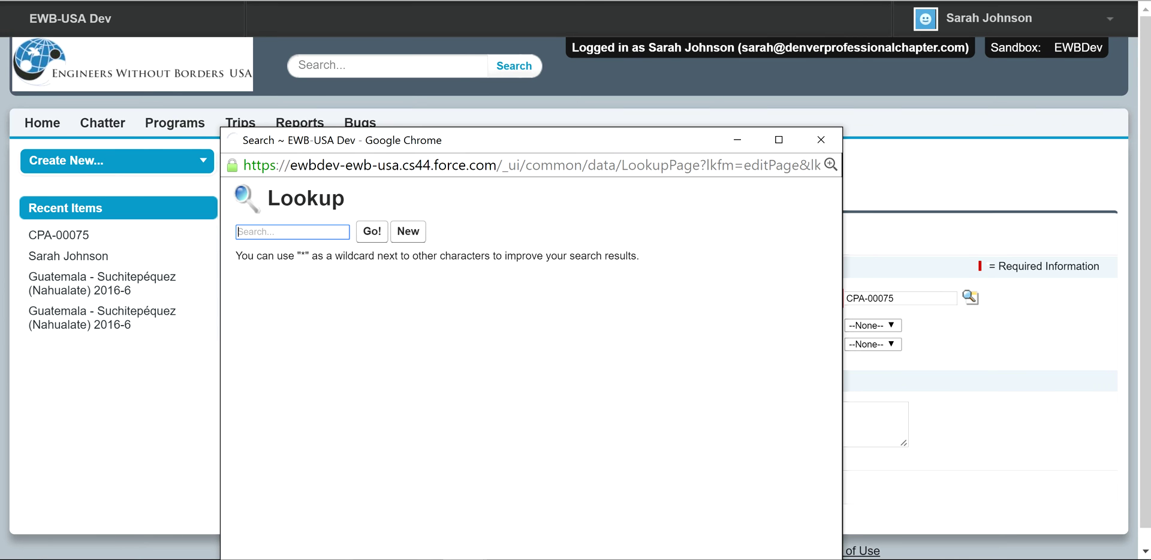
type("sarah")
key("Return")
left_click(276, 384)
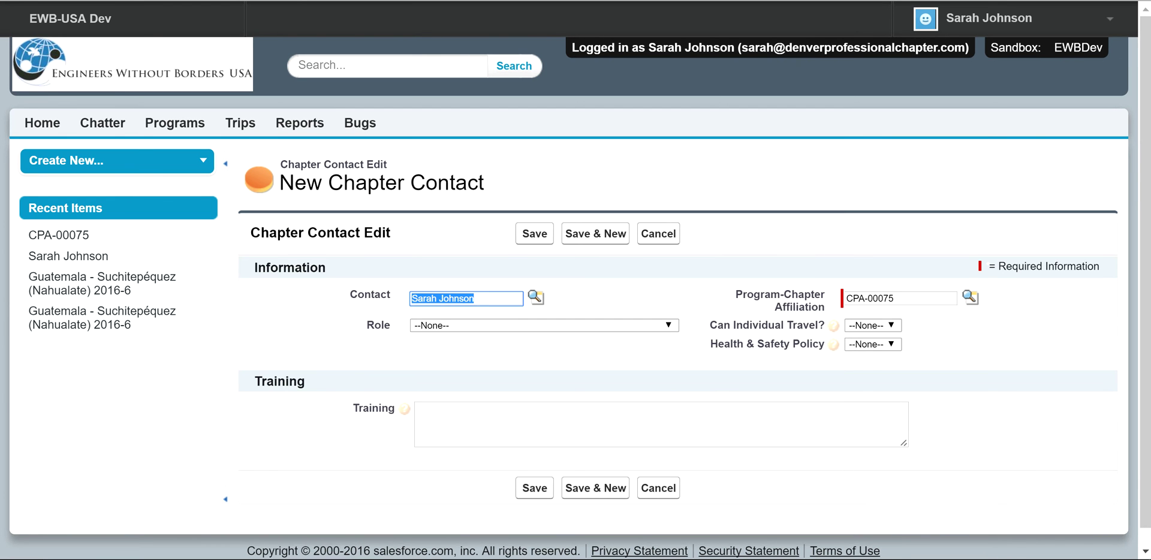
Step: Set role to AHSO, individual travel and Health & Safety Policy to Yes, training 'test.', and save
left_click(539, 325)
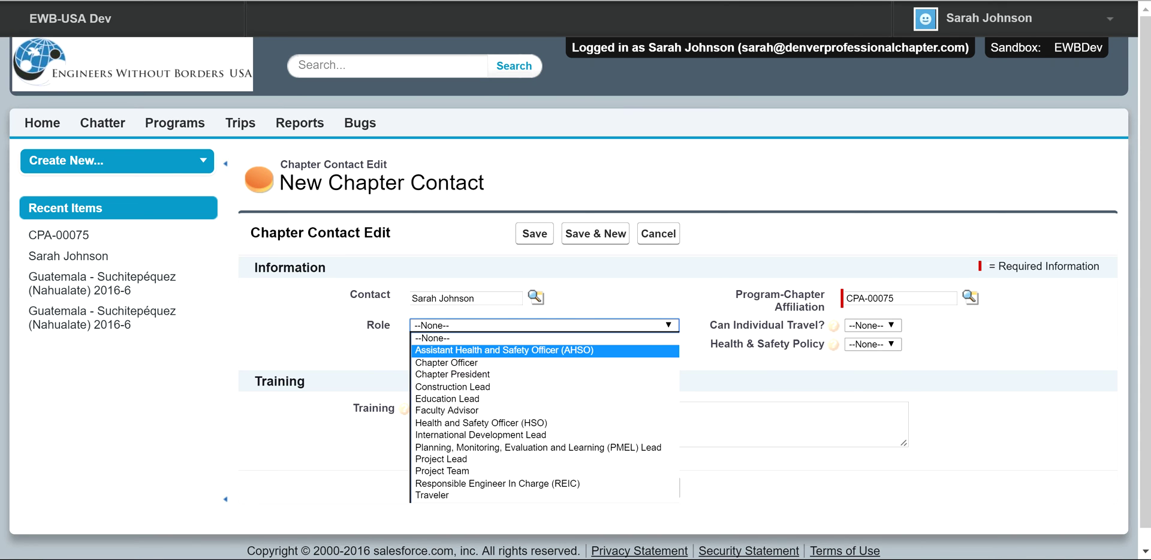
left_click(456, 350)
left_click(873, 325)
left_click(874, 350)
left_click(873, 343)
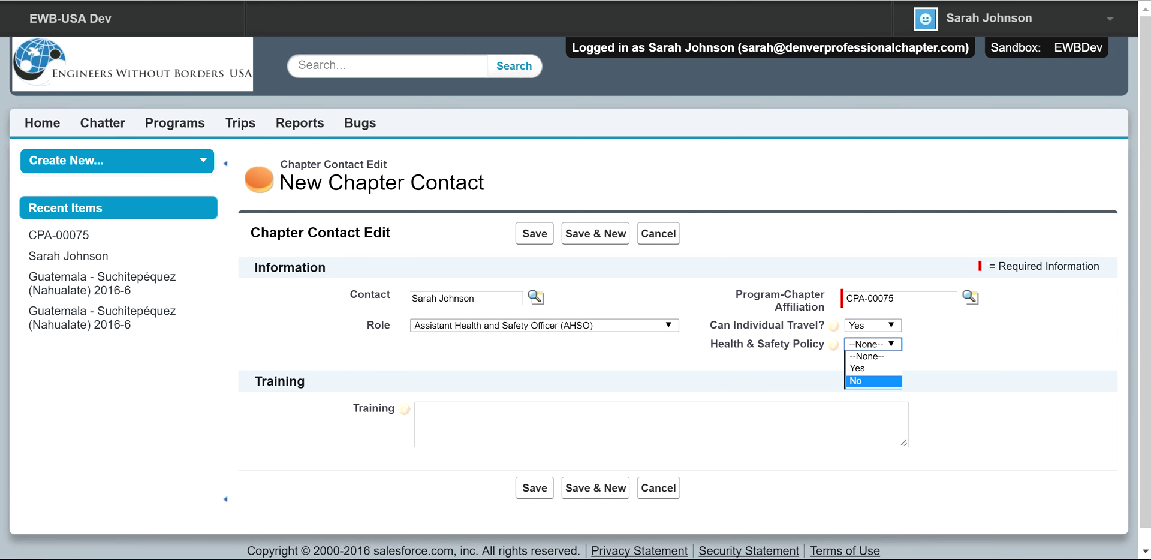
left_click(858, 367)
left_click(420, 411)
type("test.")
key("Tab")
key("Return")
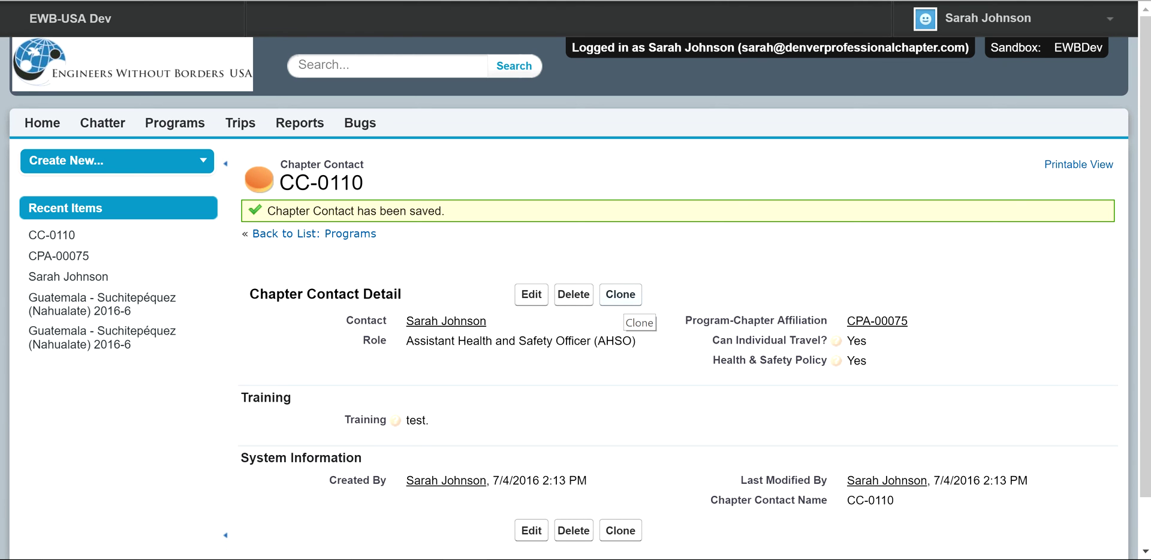
Step: Clone chapter contact CC-0110 with the role changed to Responsible Engineer In Charge (REIC), and save
left_click(621, 296)
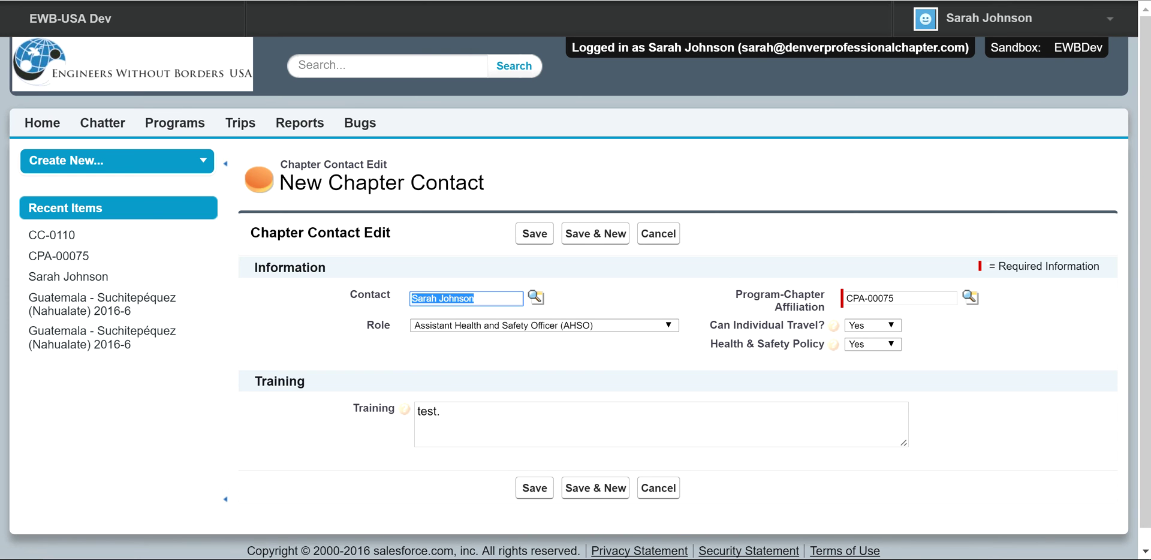
left_click(544, 325)
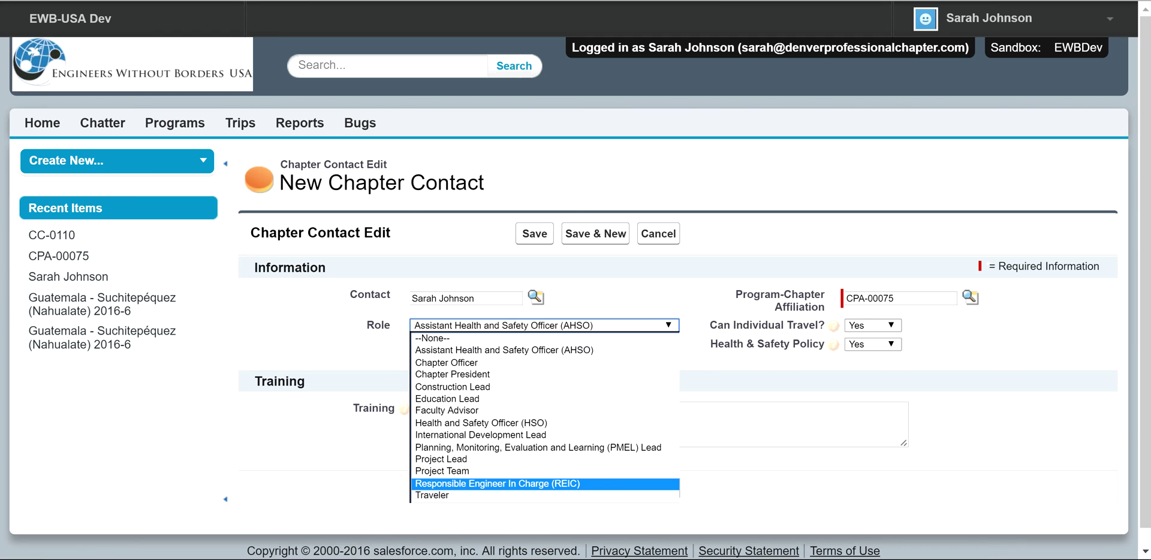
key("Return")
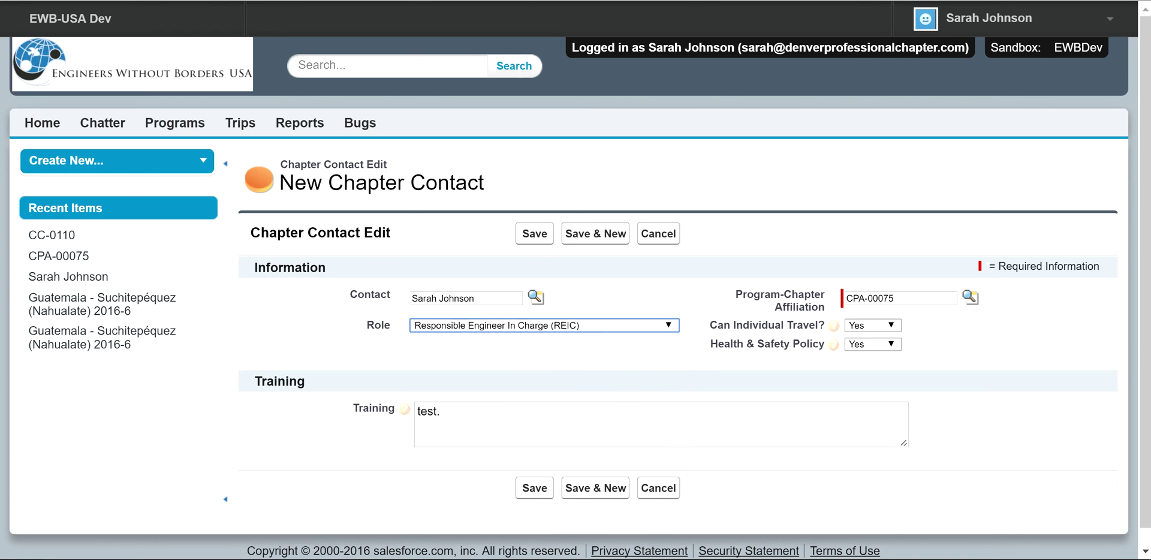
left_click(535, 233)
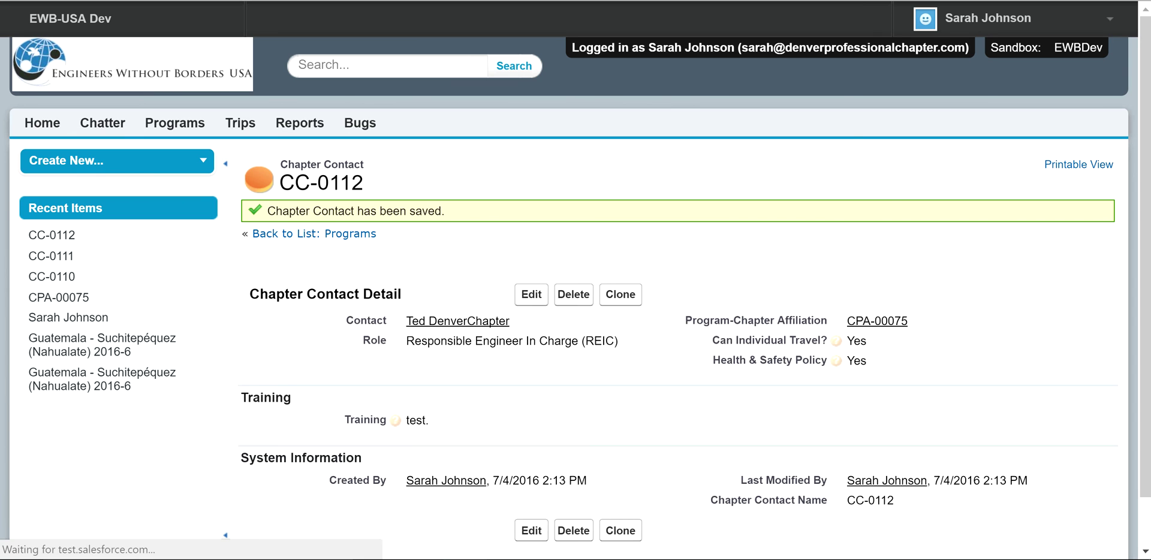
Step: Edit CC-0112's Role inline to Health and Safety Officer (HSO) and save the contact
double_click(498, 341)
key("alt+Down")
key("Return")
key("Return")
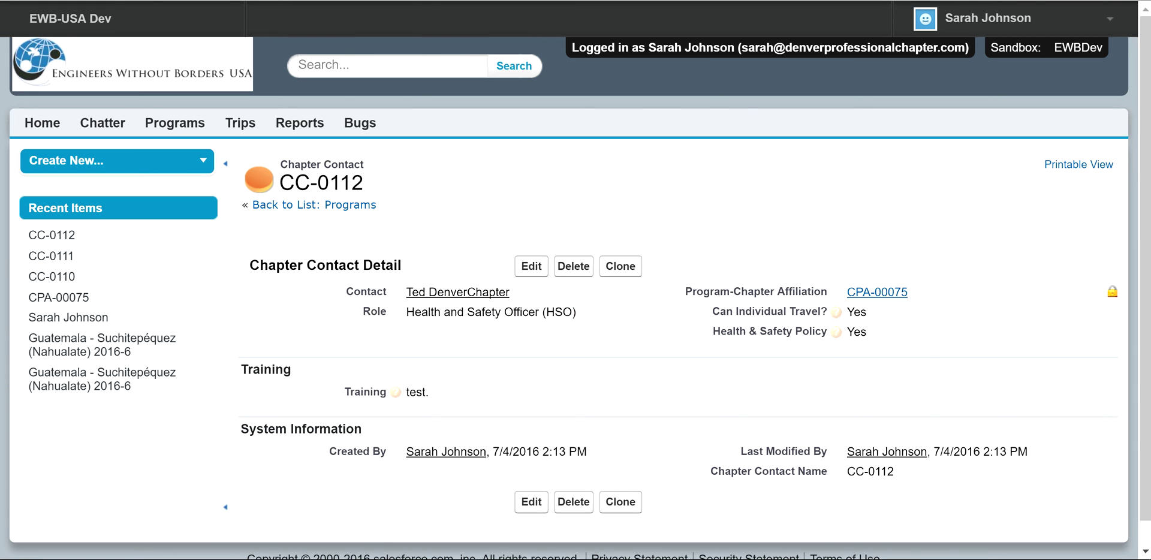
Step: Check that CC-0112 is saved as HSO, with training 'test.' and both policies set to Yes
mouse_move(877, 292)
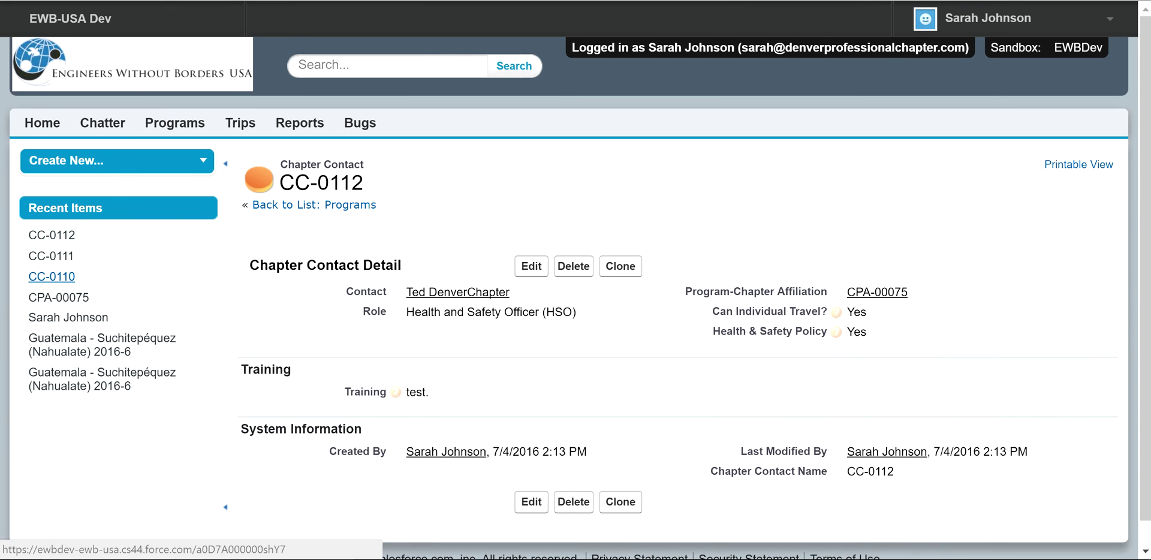
mouse_move(59, 298)
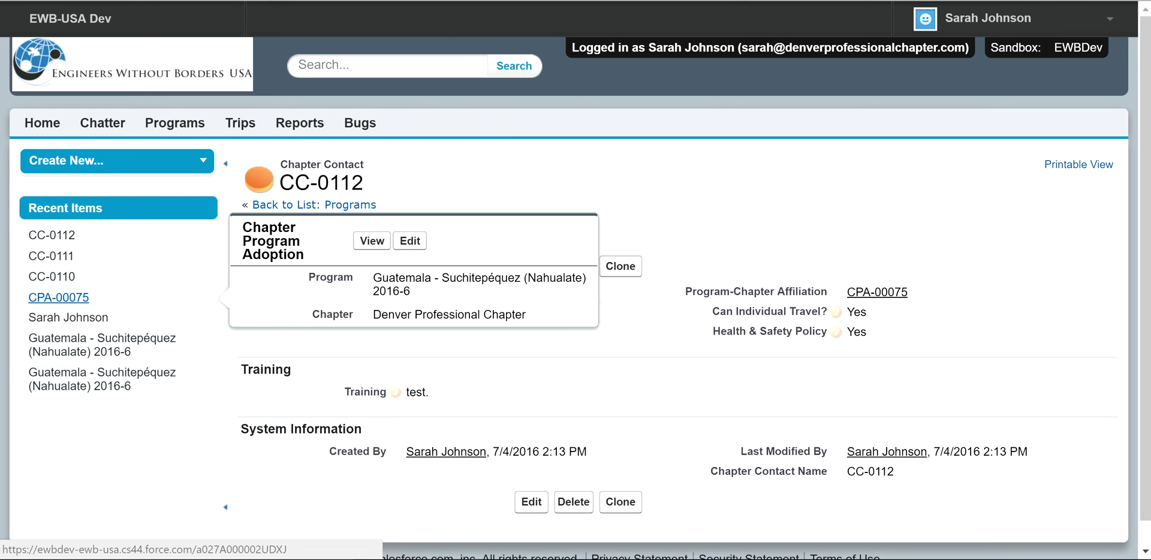
Step: Open CPA-00075 from Recent Items and save its Contacts Complete status as Complete
left_click(59, 297)
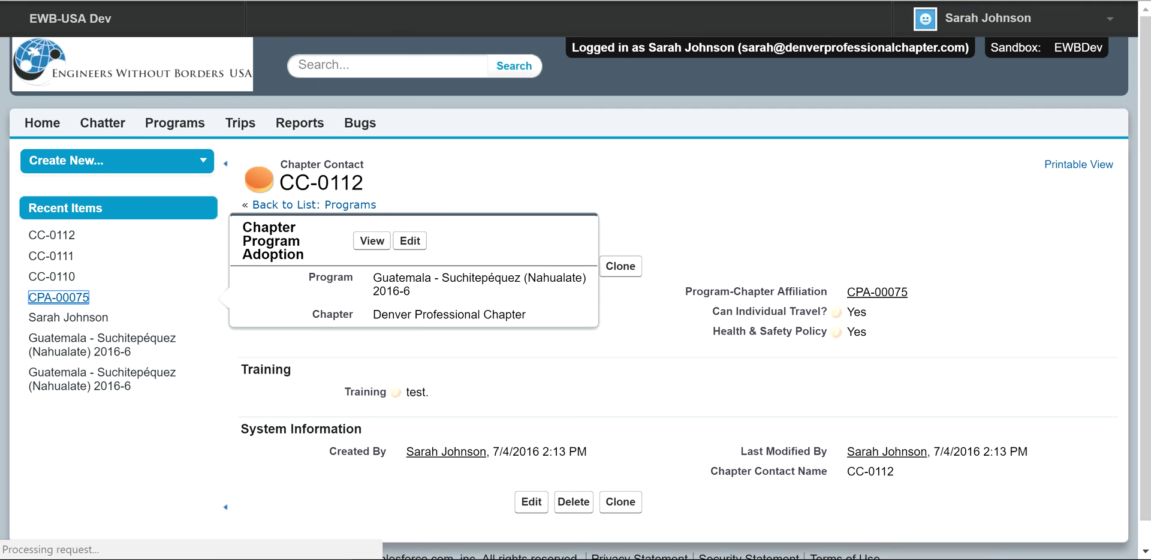
scroll(575, 299, "down", 1)
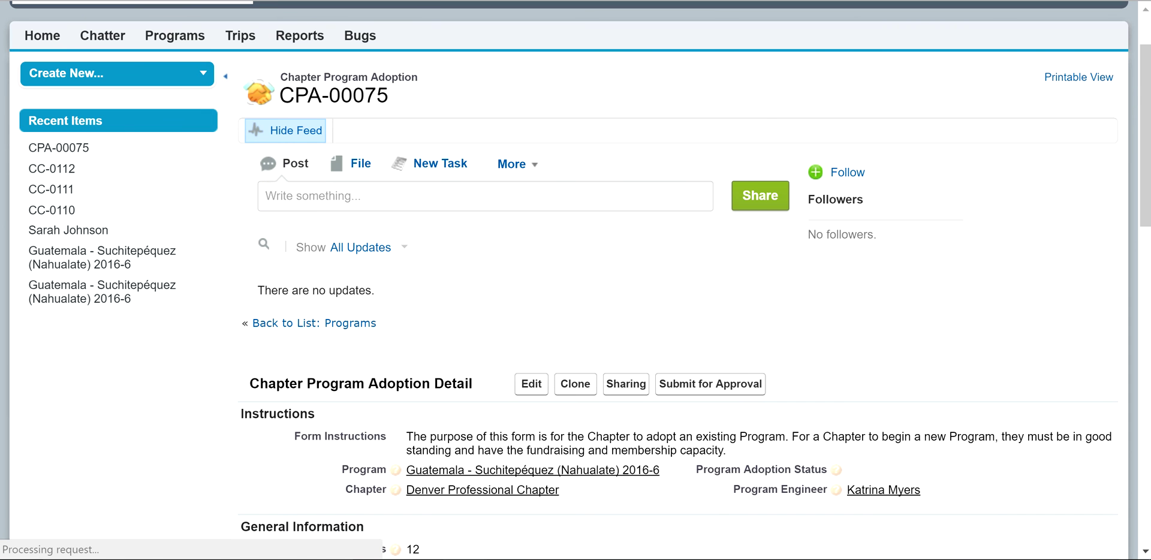
scroll(575, 300, "down", 12)
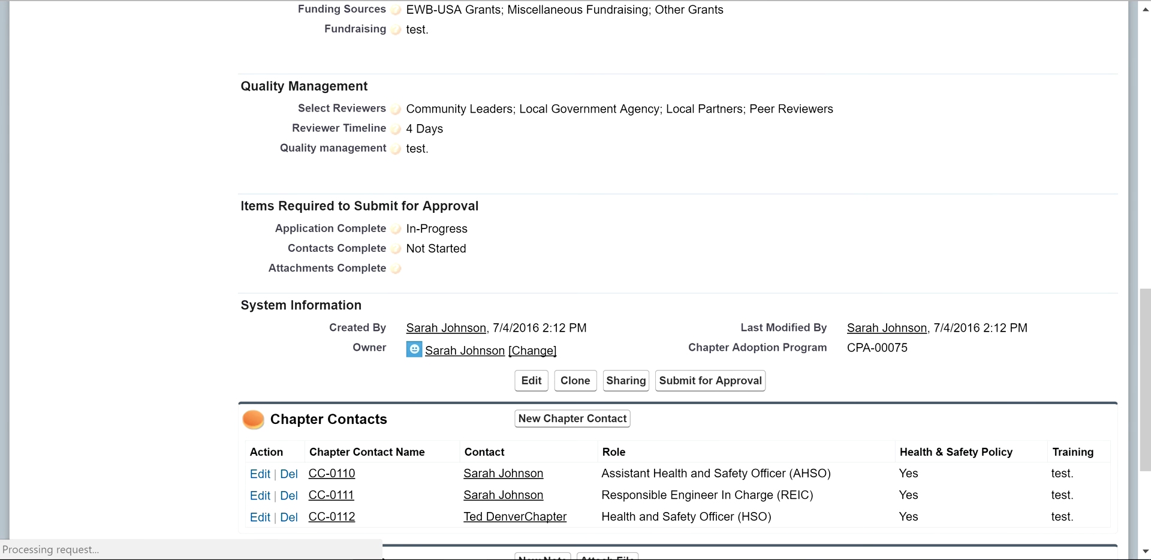
scroll(576, 300, "down", 4)
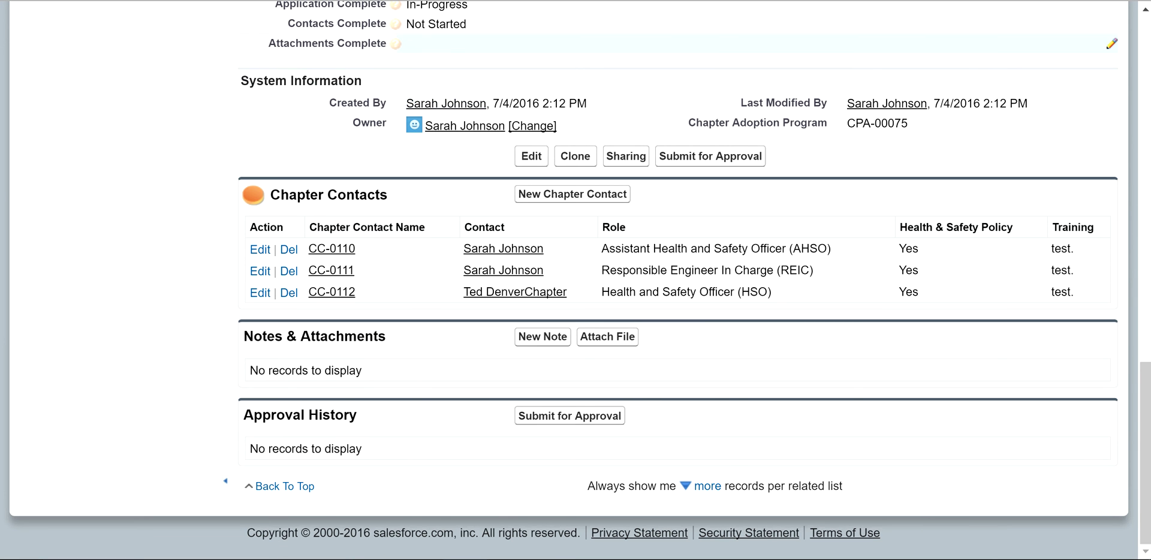
double_click(436, 24)
left_click(438, 25)
key("Return")
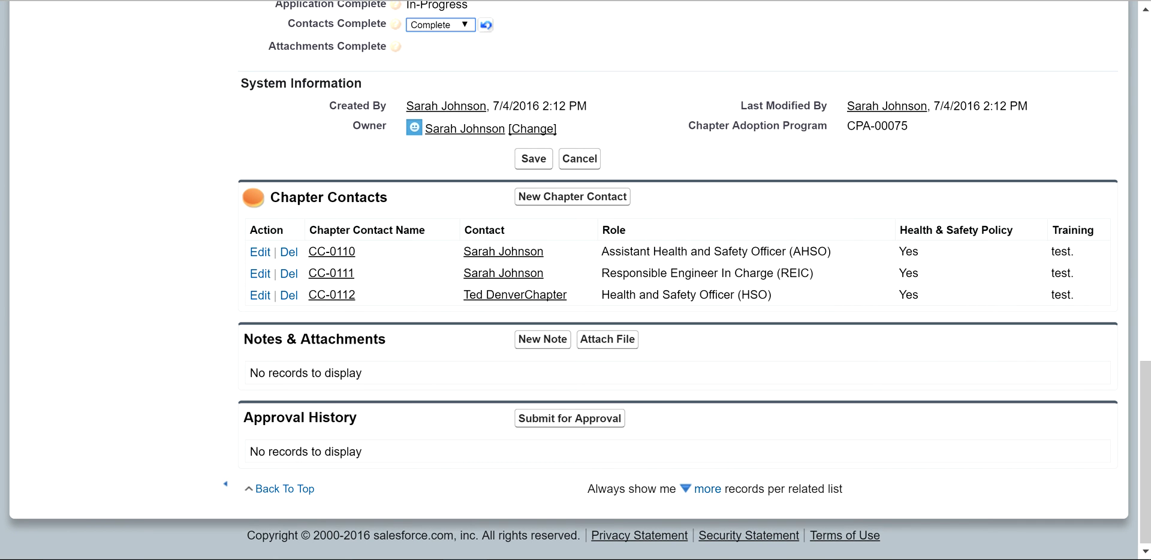
left_click(533, 158)
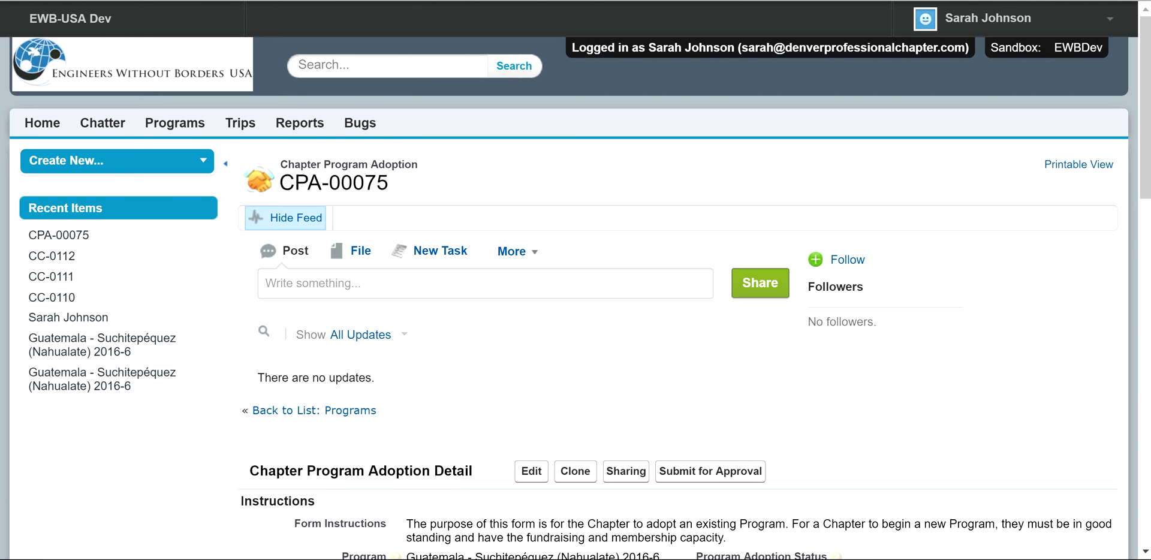
Step: Attach cecform.pdf to CPA-00075 through Notes & Attachments
scroll(576, 280, "down", 10)
scroll(575, 280, "down", 8)
left_click(607, 336)
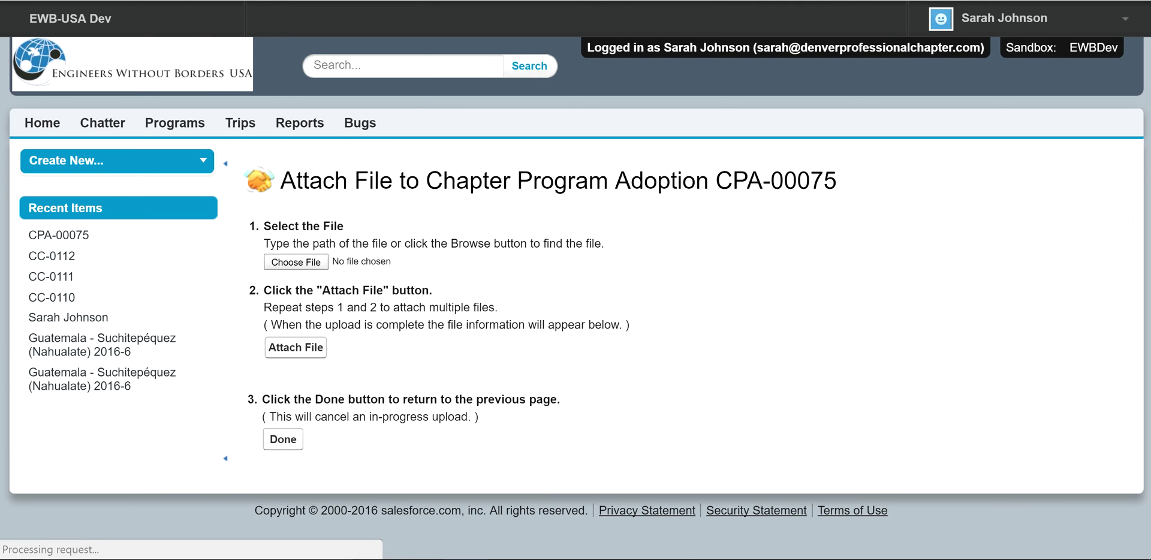
left_click(296, 262)
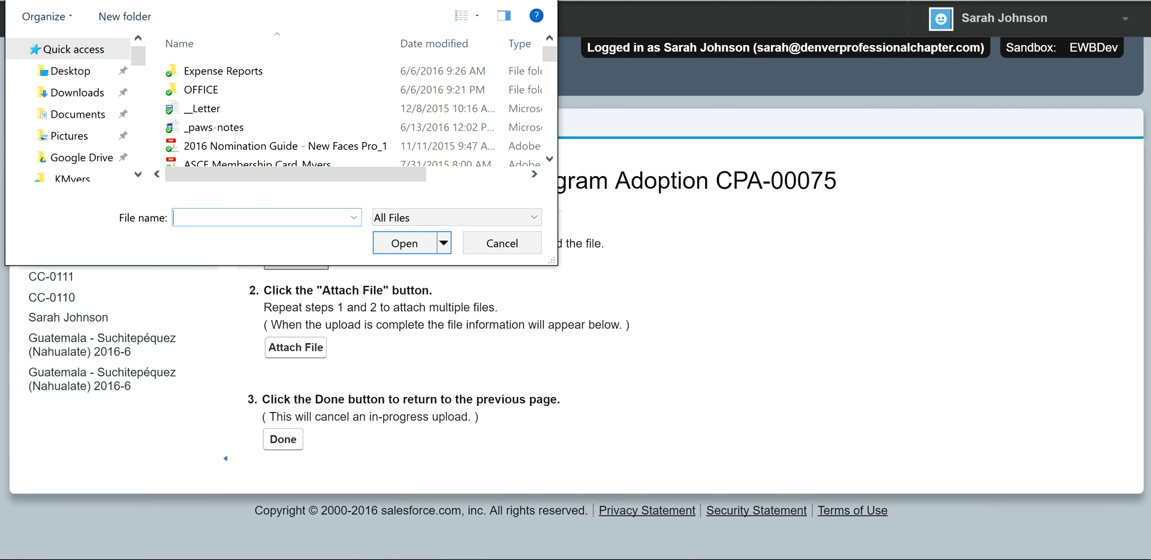
scroll(270, 104, "down", 2)
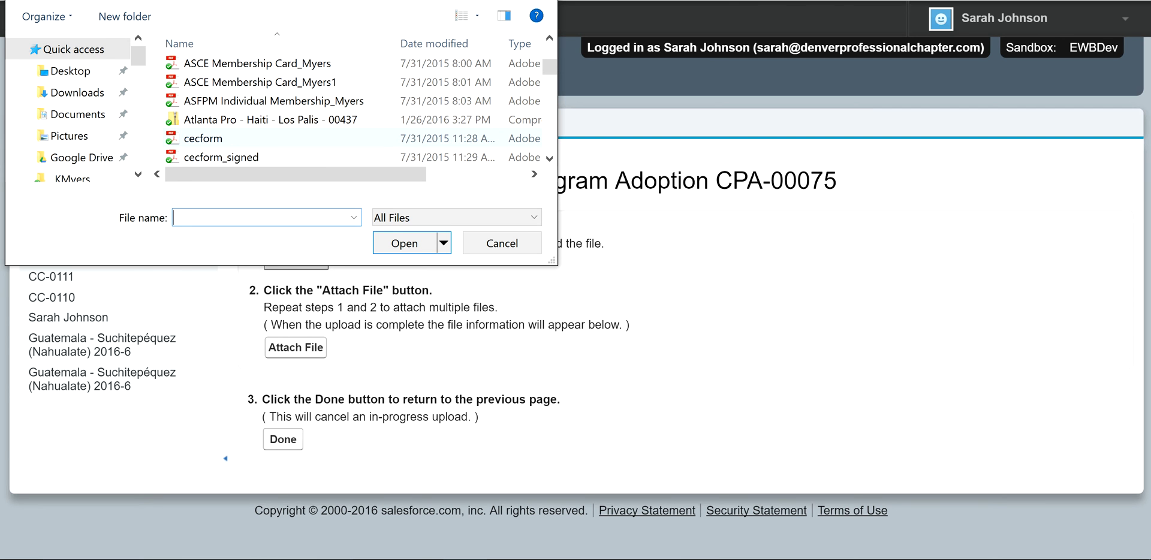
double_click(264, 138)
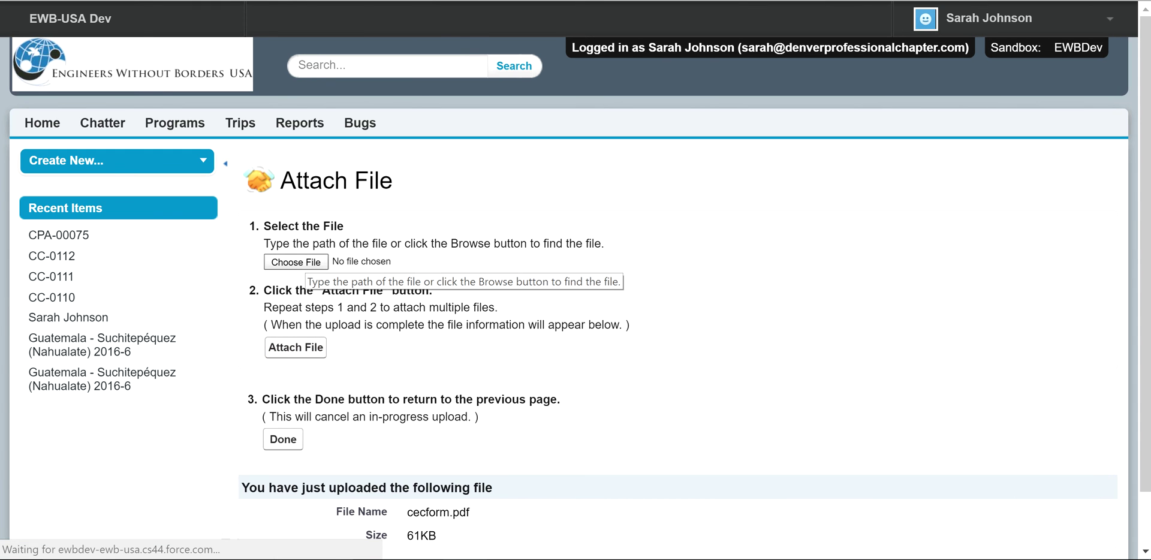
Step: Attach _paws-notes.docx as the second file and upload it
left_click(297, 262)
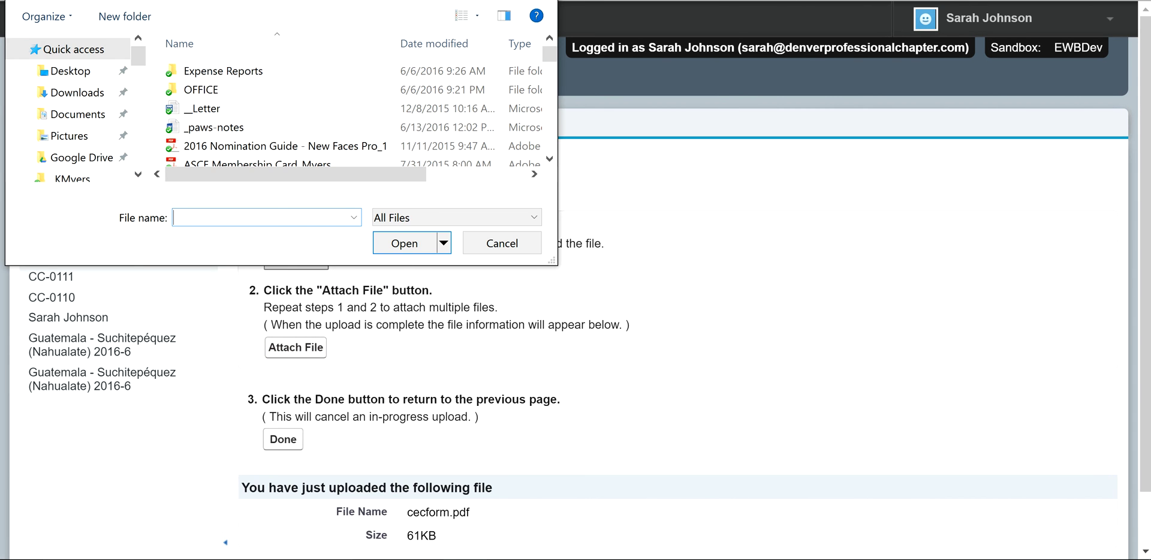
double_click(213, 127)
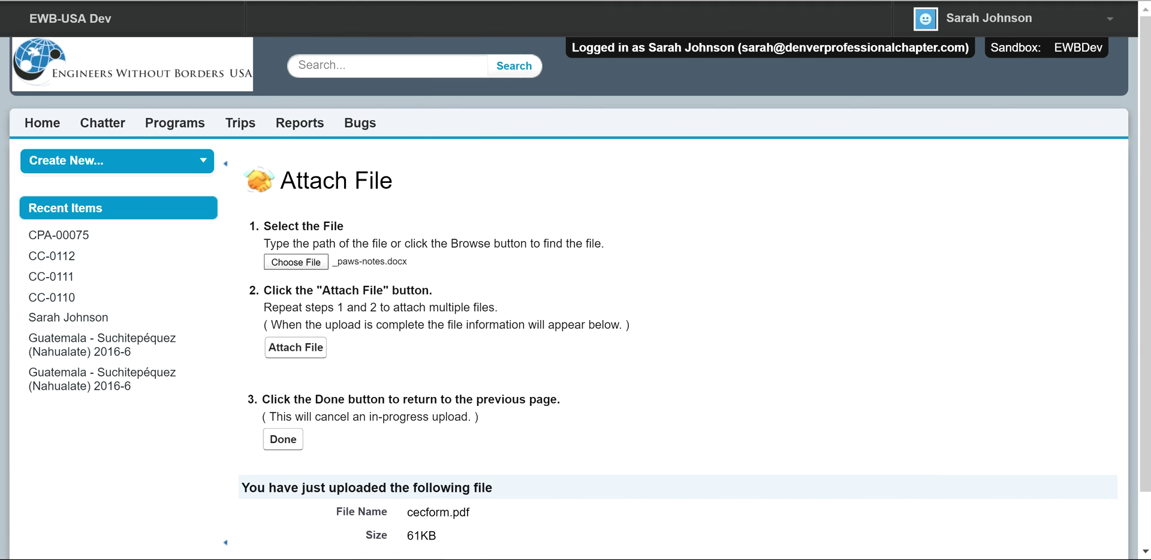
key("Tab")
key("Return")
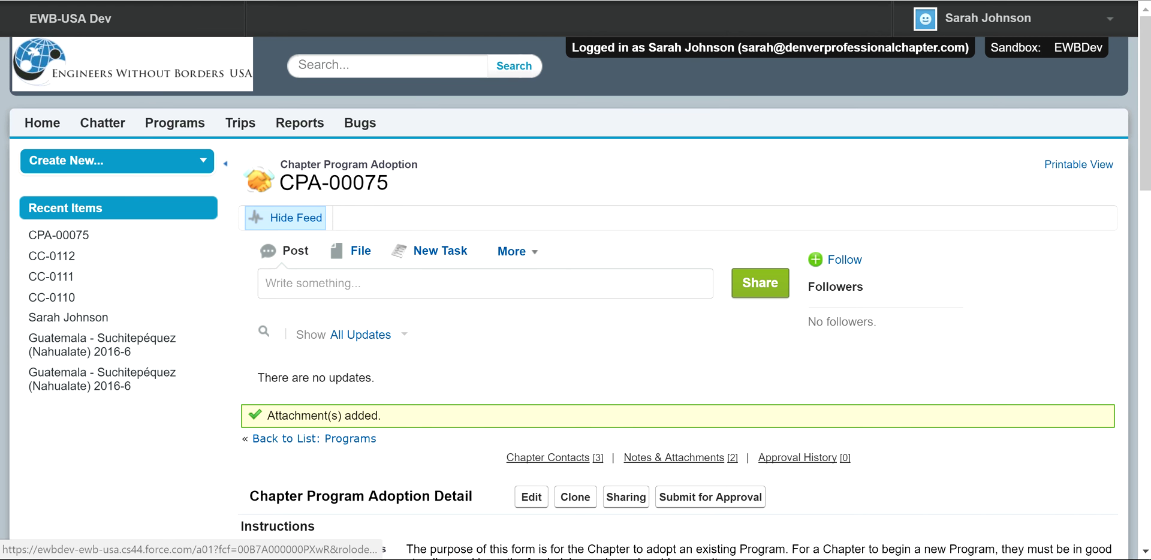
Step: Under Items Required to Submit for Approval, save Attachments Complete as Complete
scroll(576, 280, "down", 1)
scroll(576, 280, "down", 6)
scroll(575, 280, "down", 7)
scroll(576, 280, "down", 3)
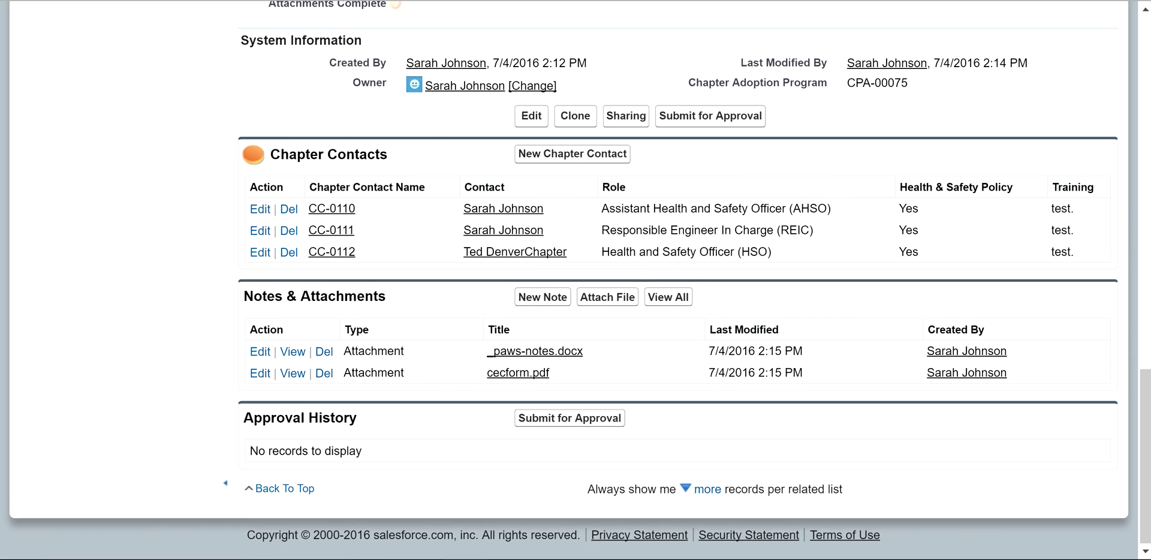
scroll(576, 280, "up", 2)
double_click(442, 158)
left_click(442, 160)
left_click(432, 210)
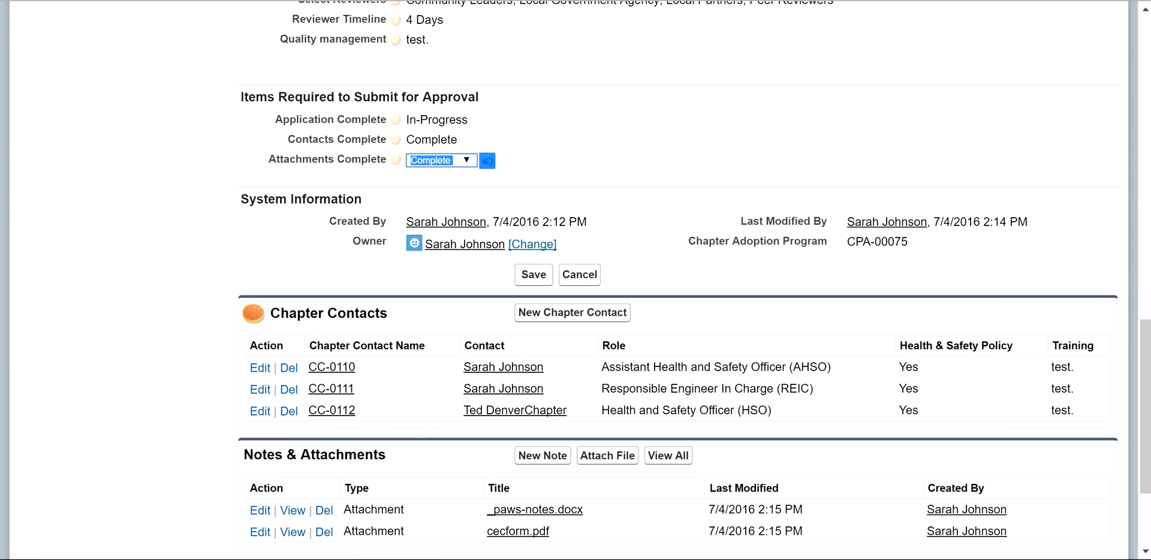
left_click(533, 274)
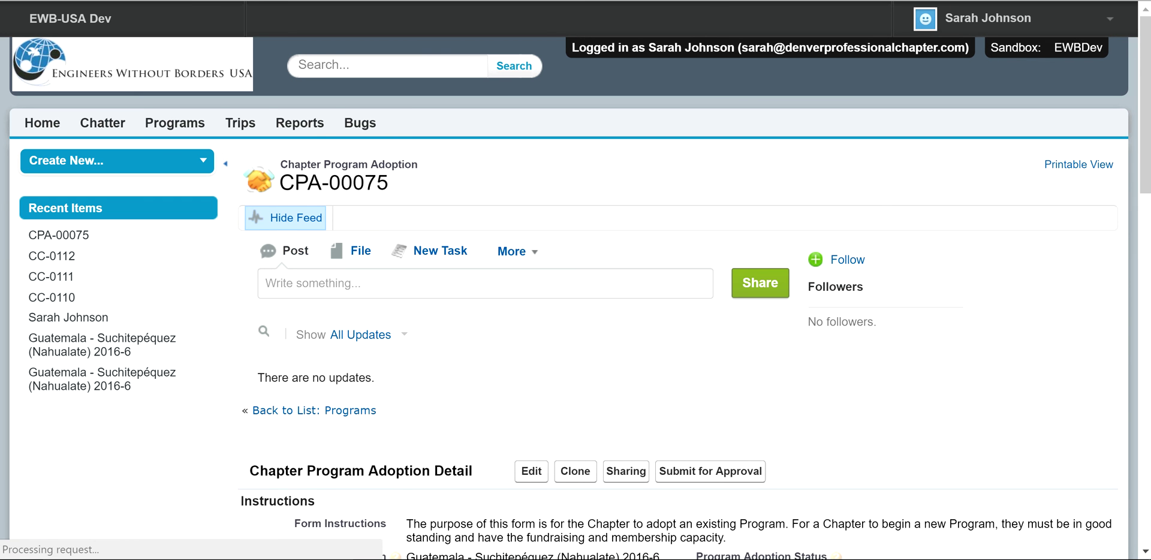
Step: Submit CPA-00075 for approval and confirm; Salesforce rejects it for unmet entry criteria
scroll(576, 280, "down", 15)
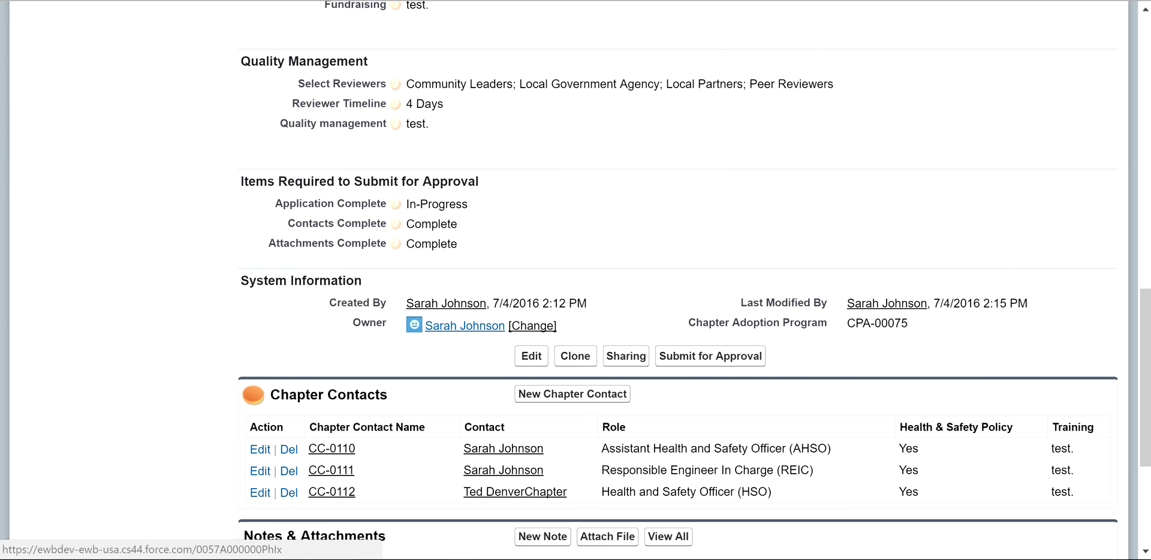
scroll(540, 349, "down", 3)
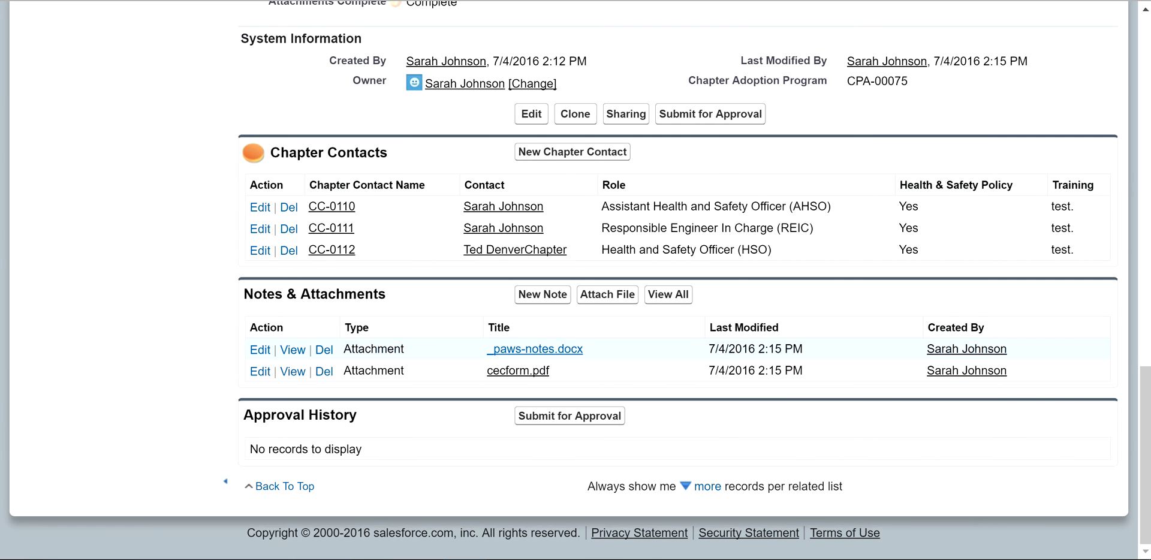
scroll(538, 349, "up", 5)
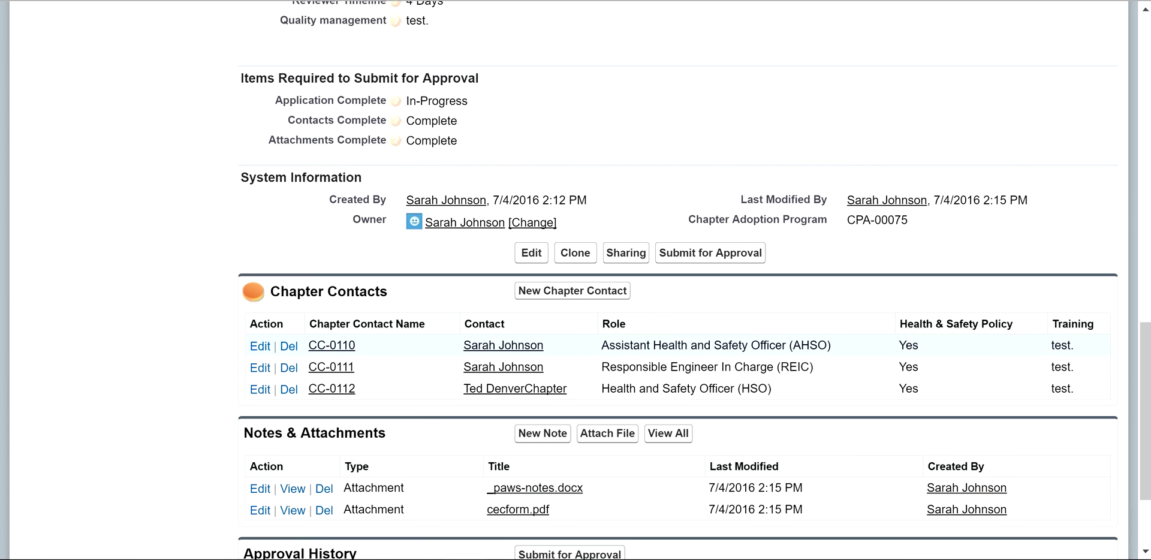
scroll(538, 349, "down", 5)
left_click(570, 416)
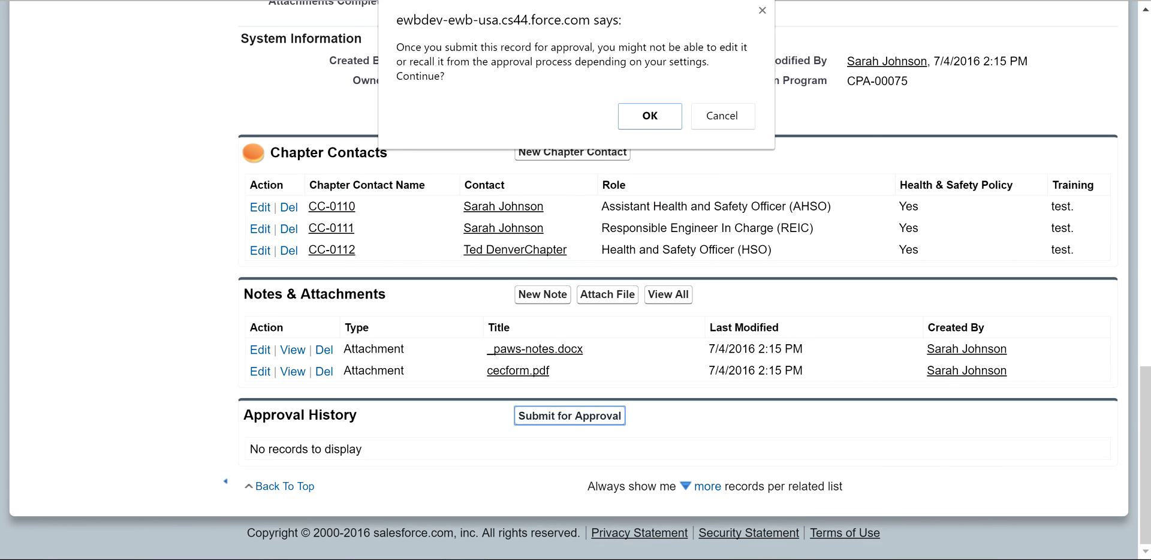
key("Return")
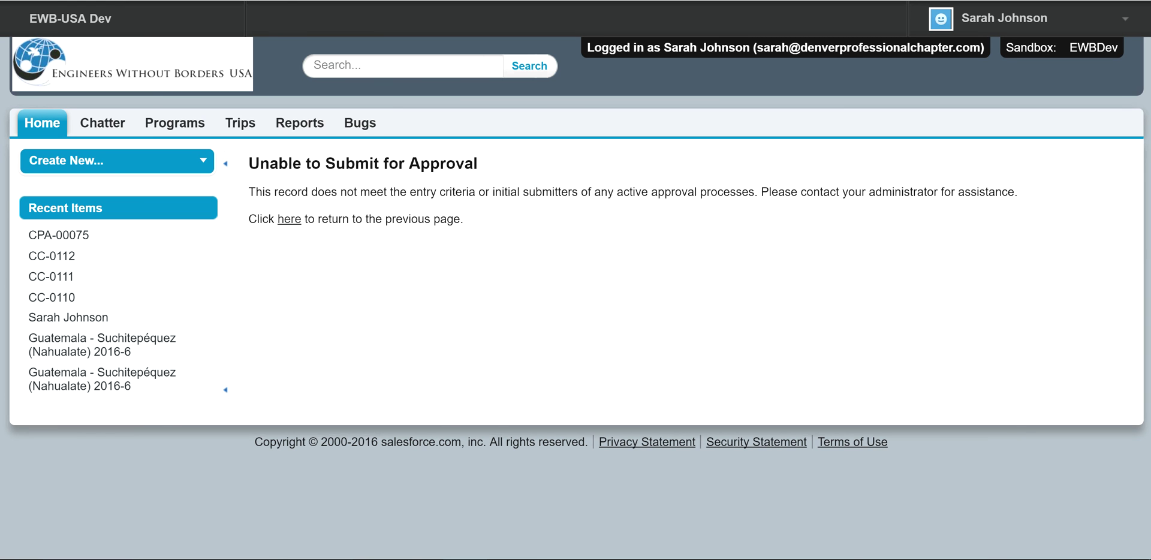
left_click(289, 219)
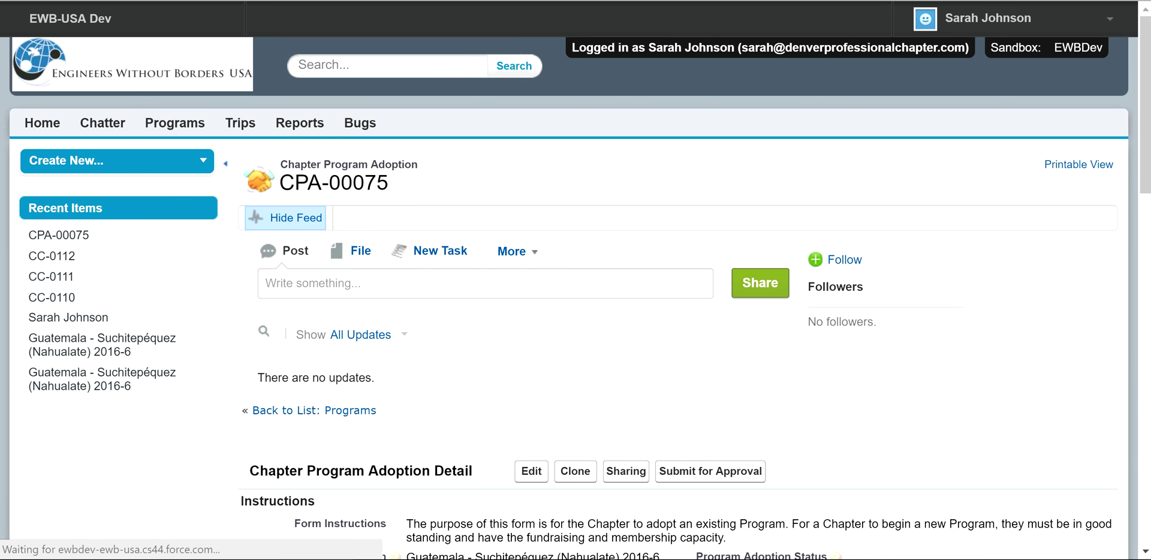
left_click(360, 283)
type("@katrina")
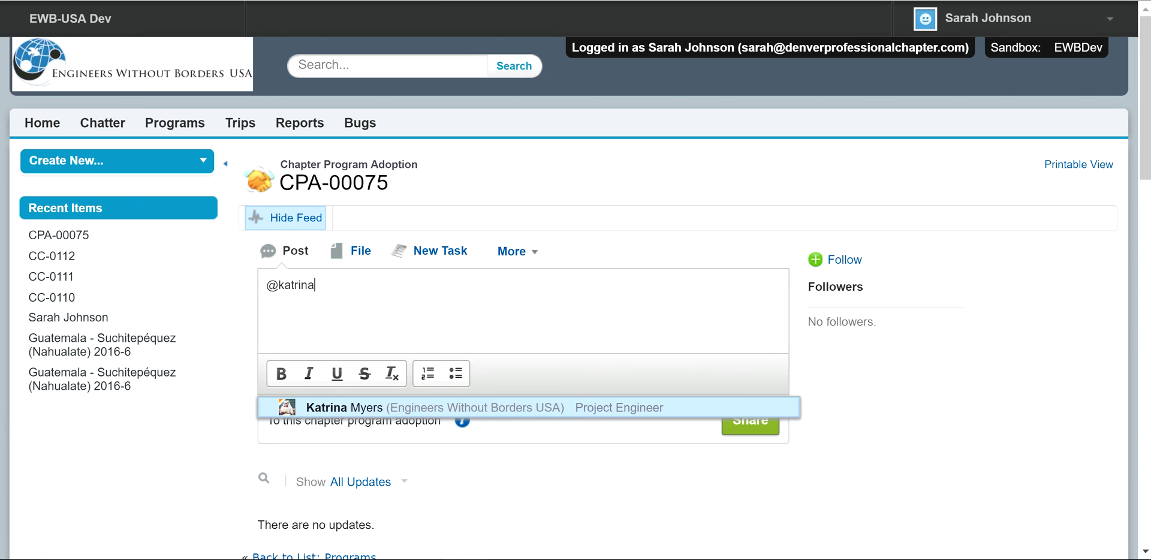
key("Return")
type("can you help me t")
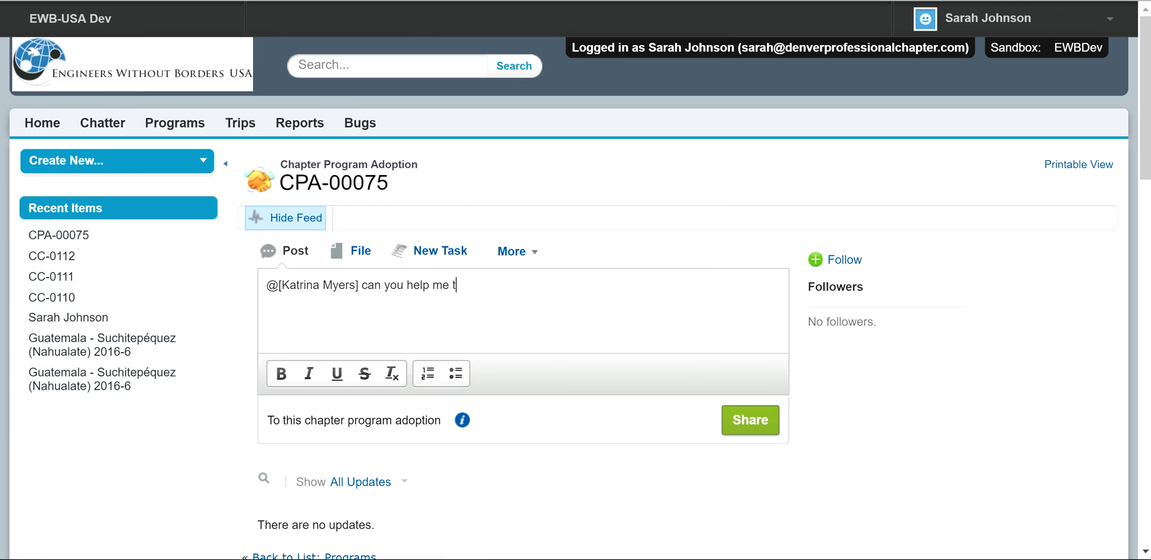
type("roubleshoot? I can't submit this application.")
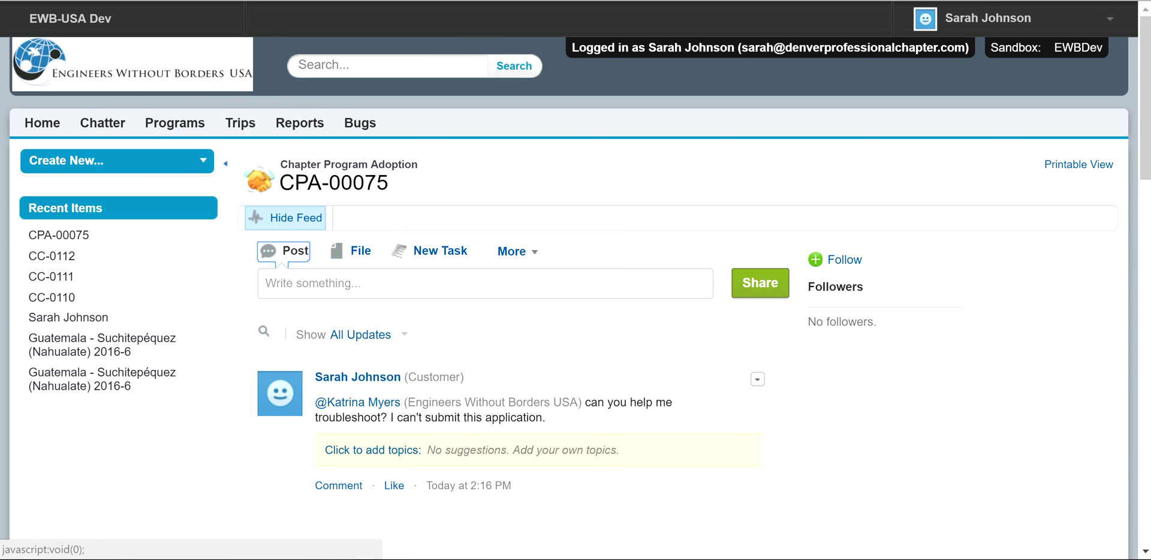
scroll(384, 553, "down", 5)
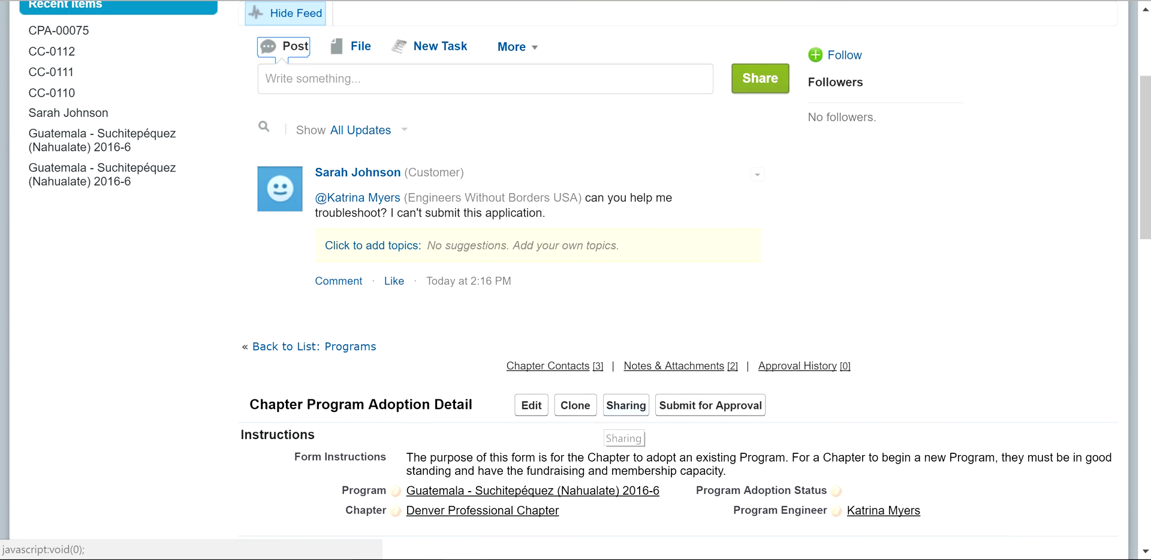
mouse_move(534, 414)
scroll(534, 414, "down", 2)
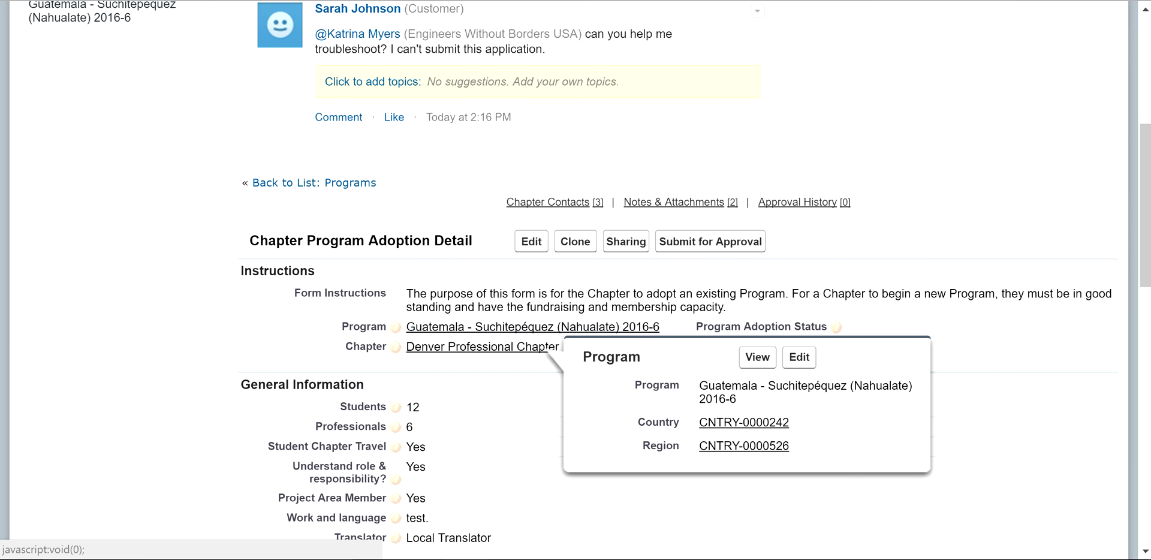
scroll(534, 414, "down", 1)
scroll(534, 384, "down", 4)
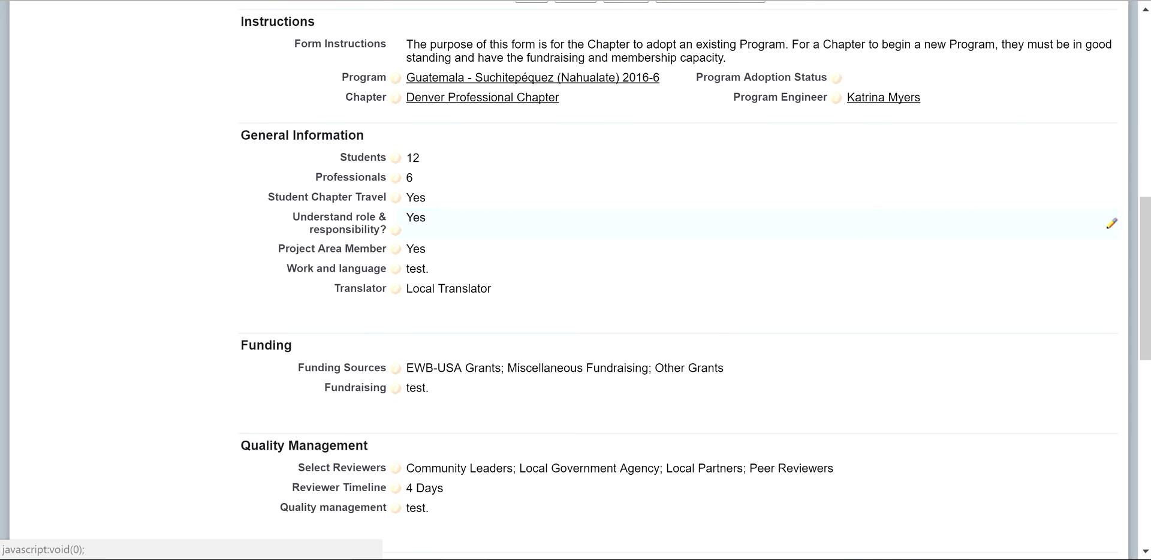
scroll(533, 384, "down", 5)
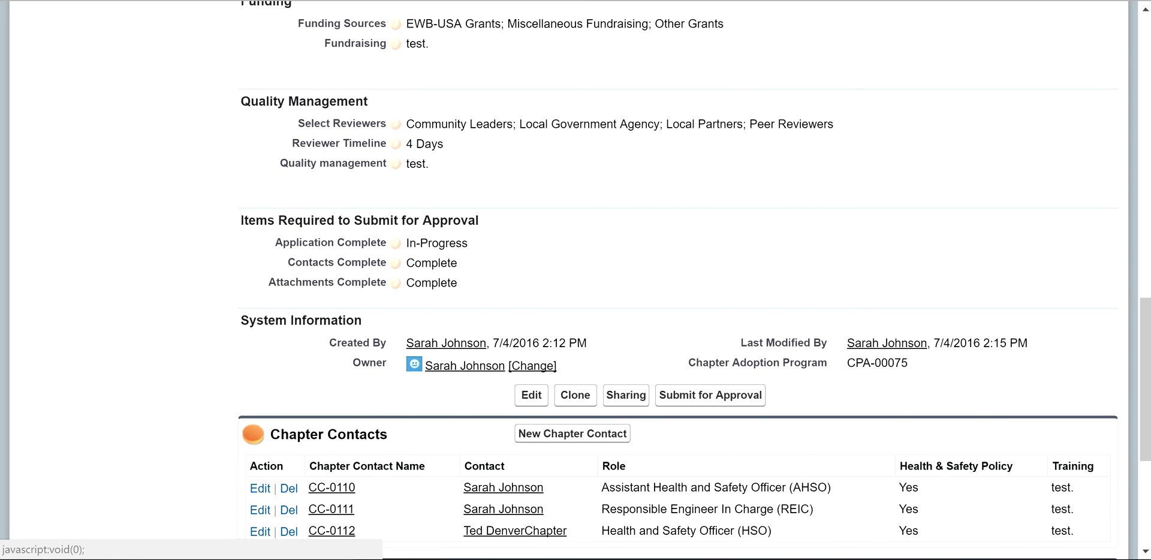
scroll(600, 423, "down", 4)
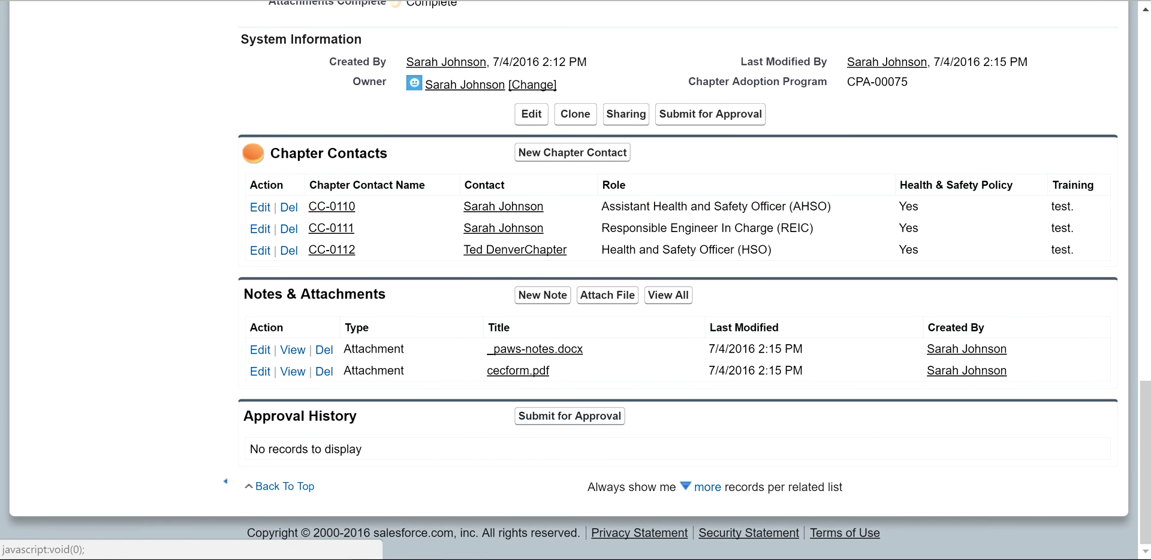
scroll(600, 422, "up", 5)
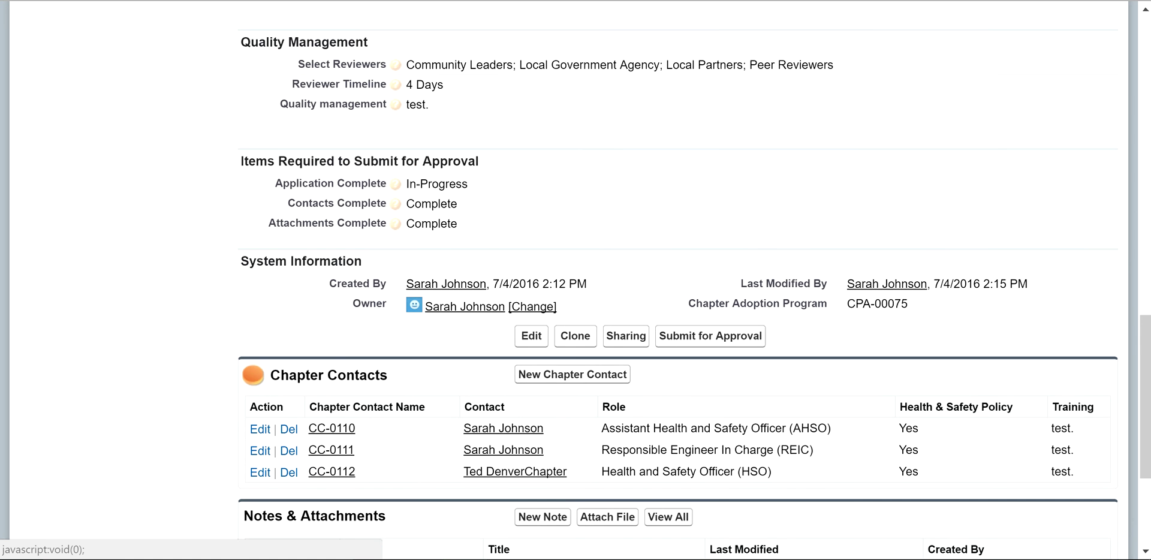
scroll(538, 420, "down", 4)
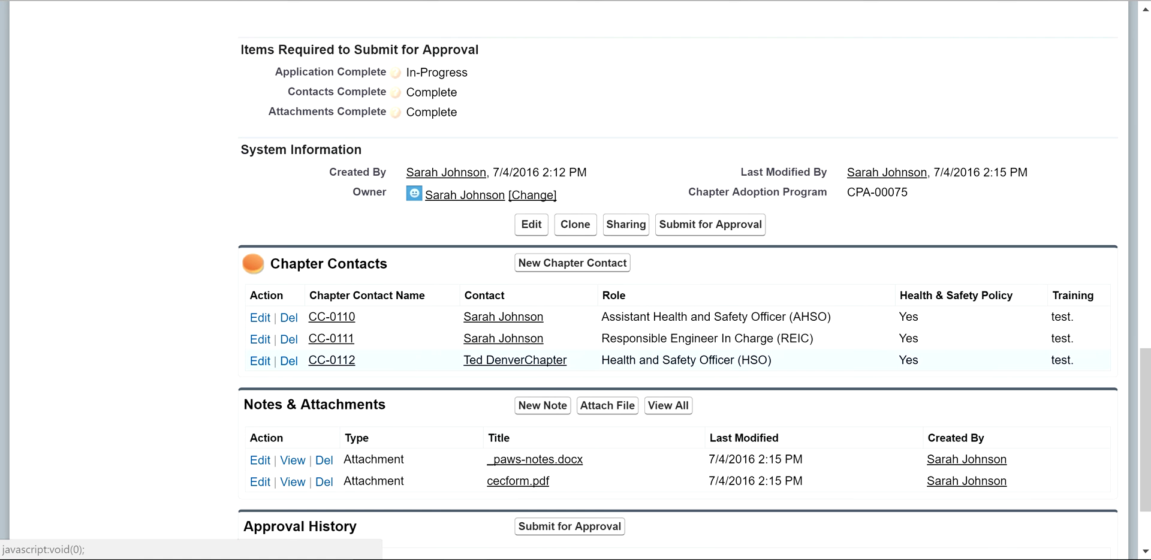
scroll(538, 420, "up", 1)
scroll(600, 205, "up", 2)
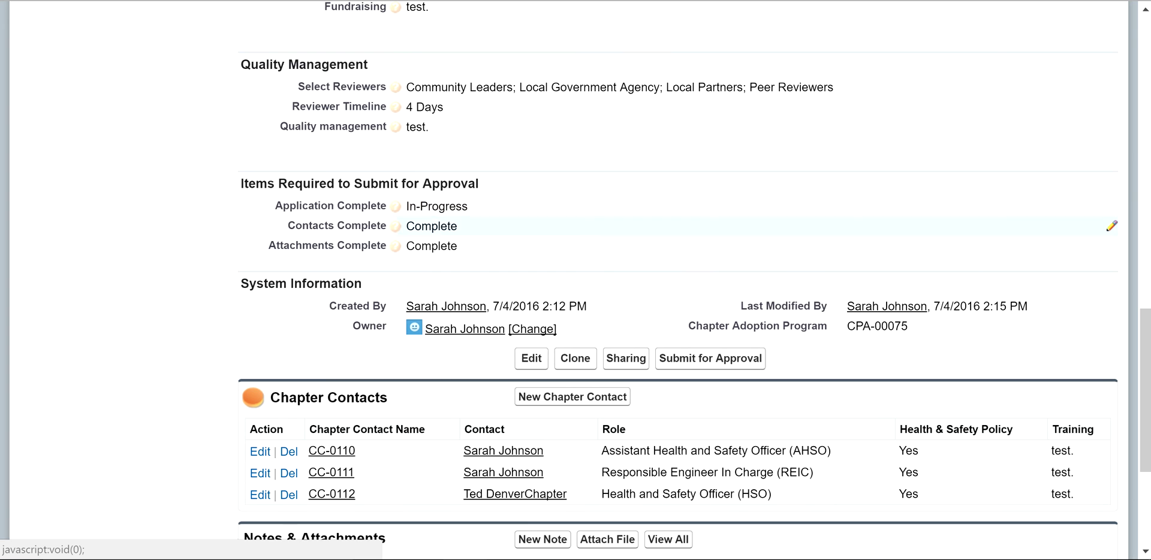
Step: Set Application Complete to Complete on CPA-00075
double_click(444, 207)
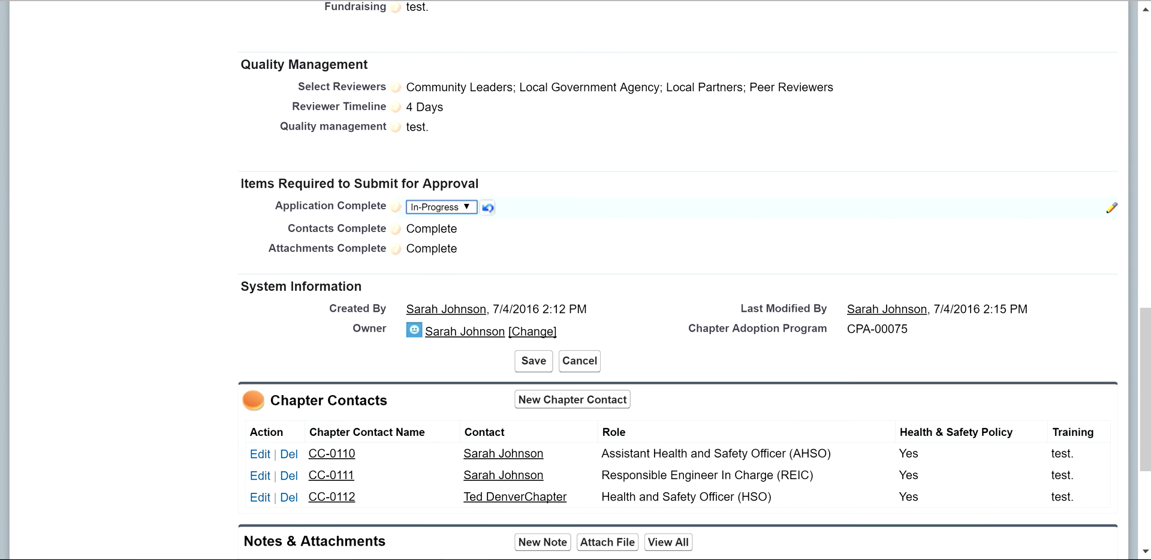
left_click(443, 206)
key("Return")
key("Return")
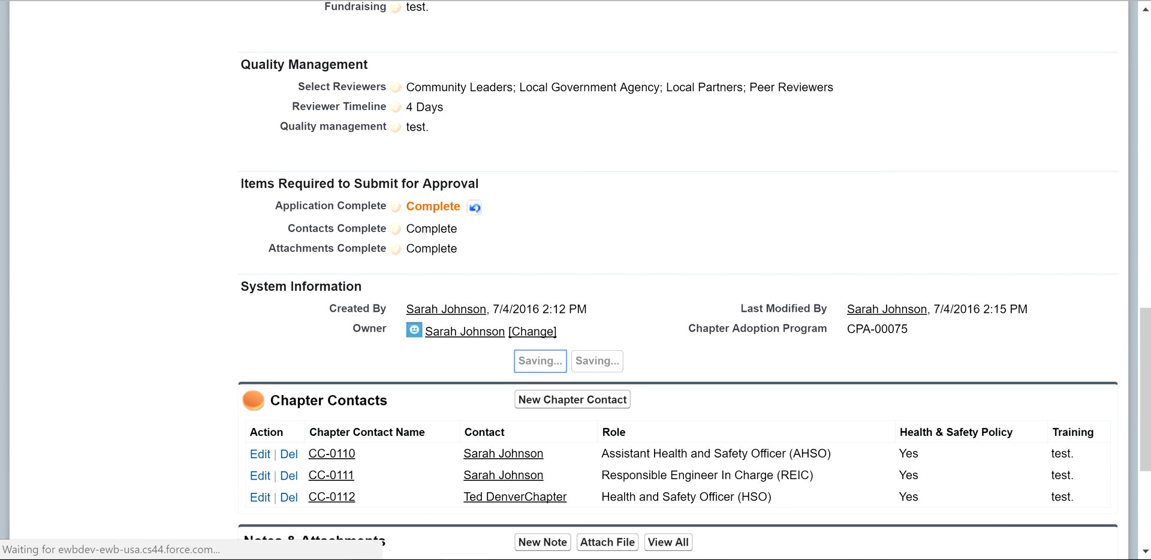
Step: Submit CPA-00075 for approval and confirm the dialog
scroll(576, 280, "down", 5)
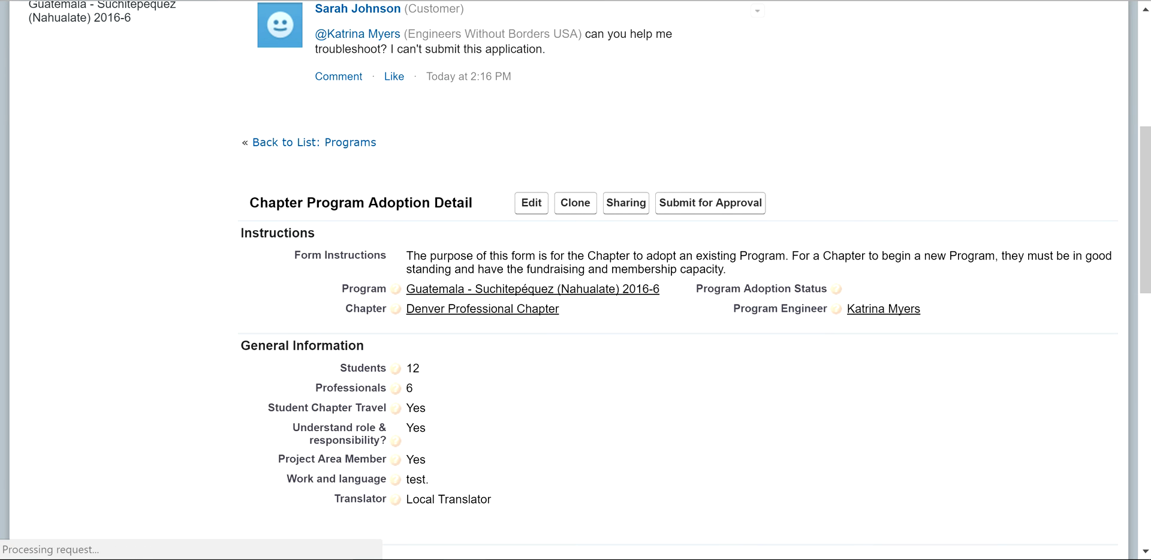
left_click(711, 200)
key("Return")
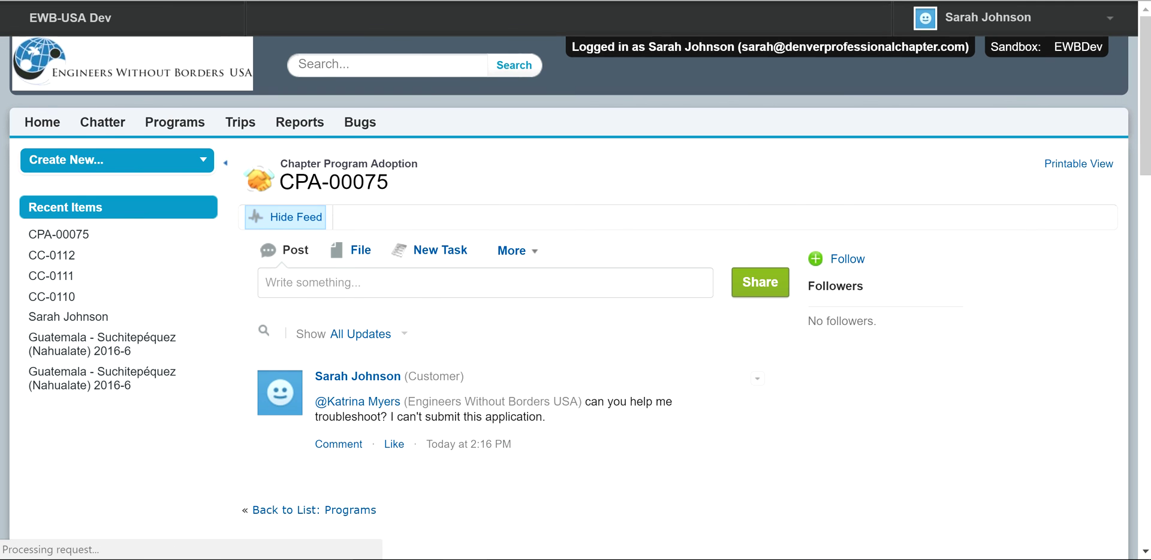
scroll(576, 300, "down", 5)
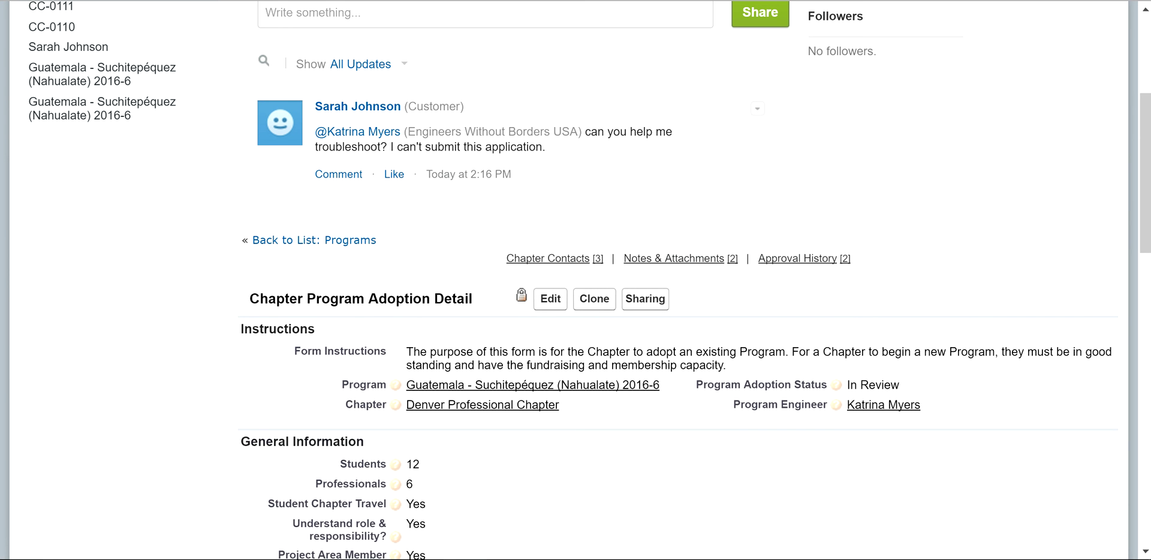
mouse_move(521, 295)
scroll(521, 295, "down", 2)
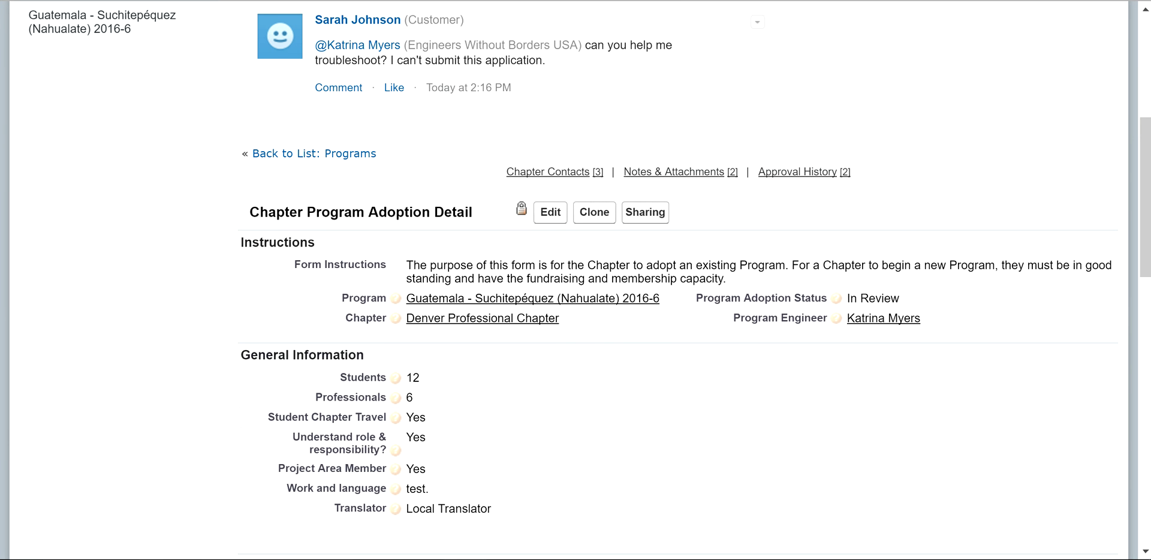
scroll(576, 280, "up", 3)
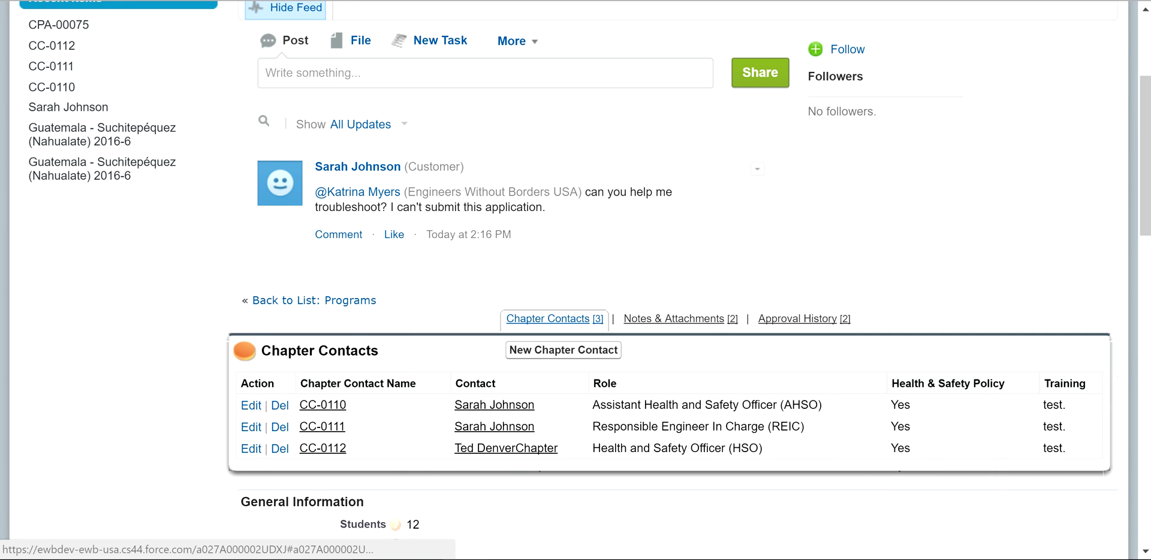
left_click(548, 318)
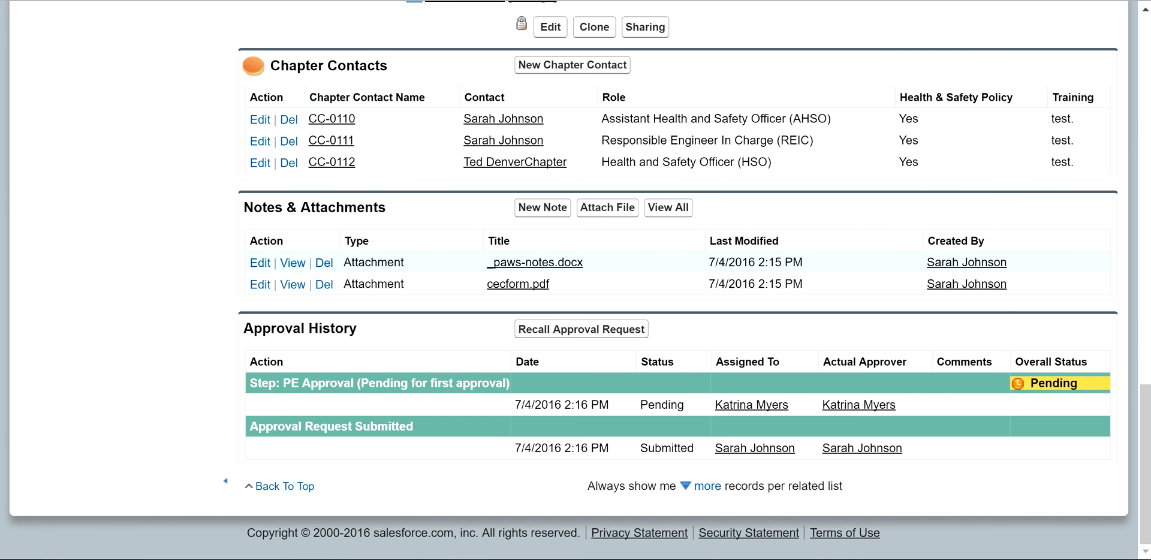
scroll(576, 280, "up", 20)
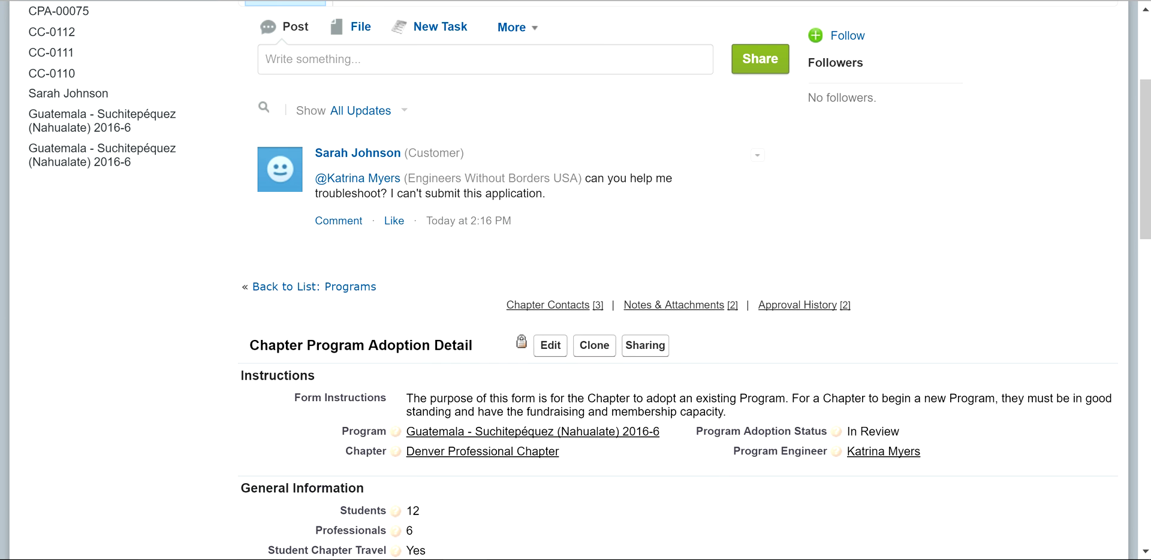
left_click(548, 305)
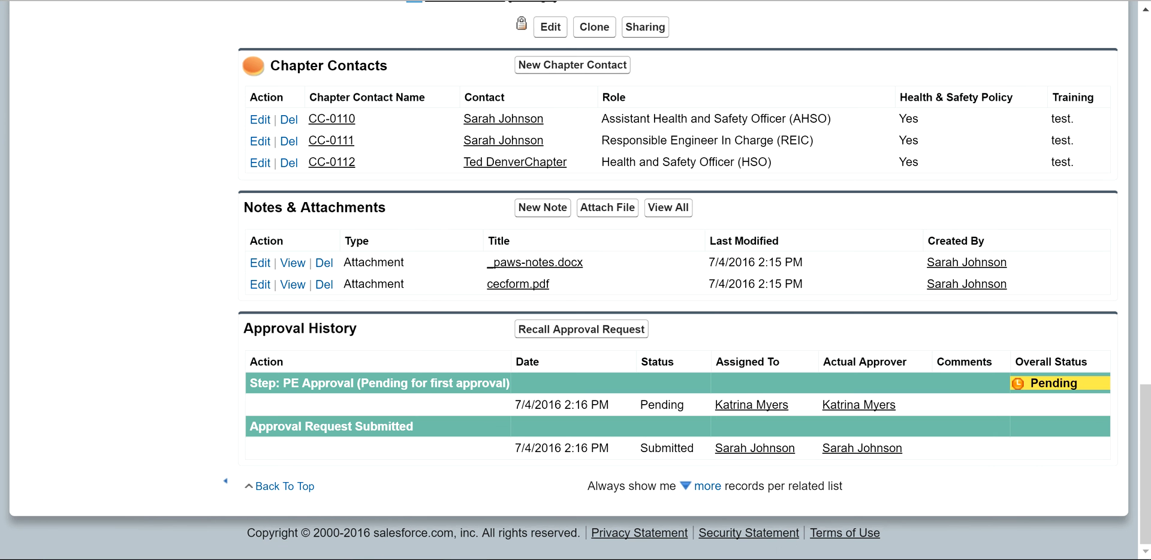
scroll(576, 280, "up", 20)
scroll(575, 280, "down", 6)
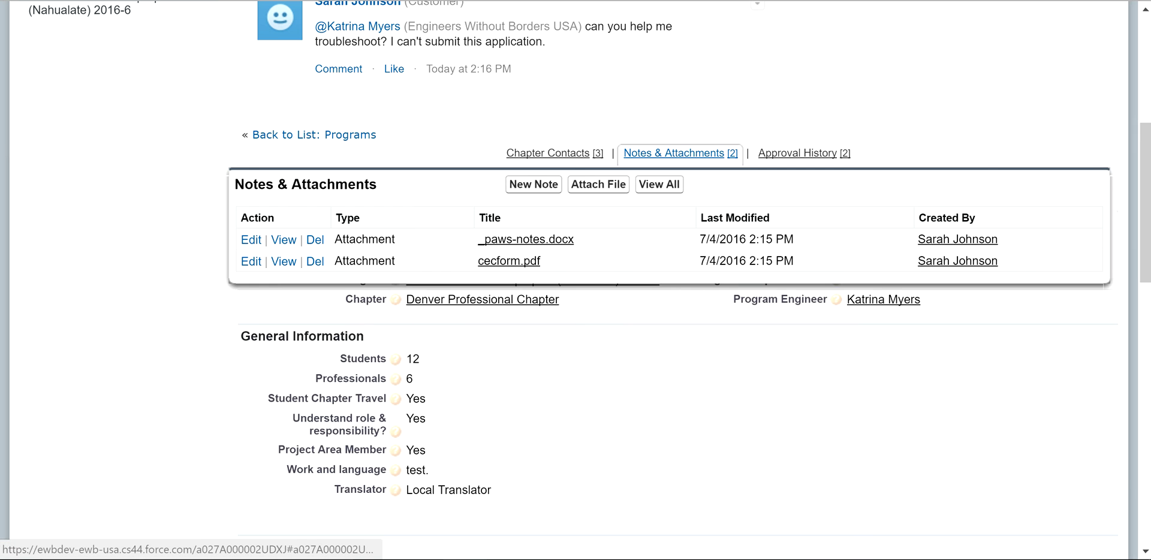
mouse_move(548, 153)
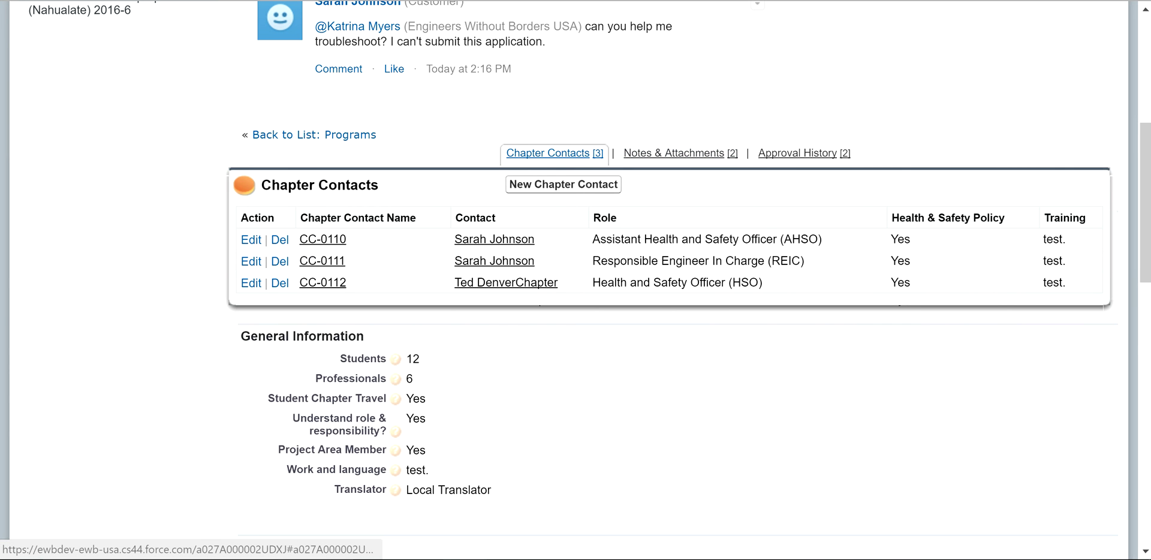
mouse_move(674, 153)
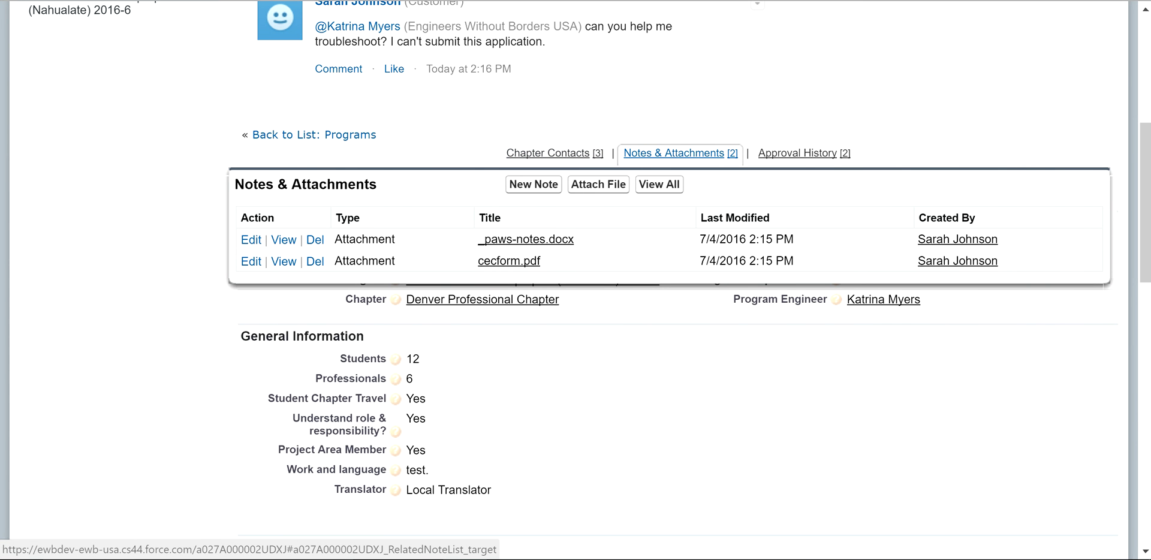
mouse_move(797, 153)
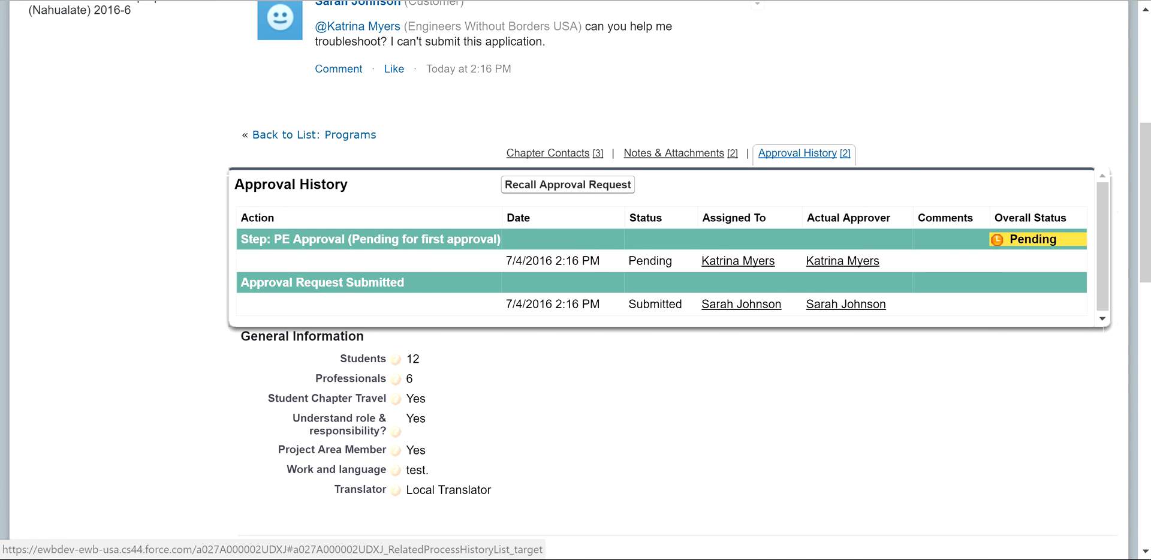
left_click(798, 153)
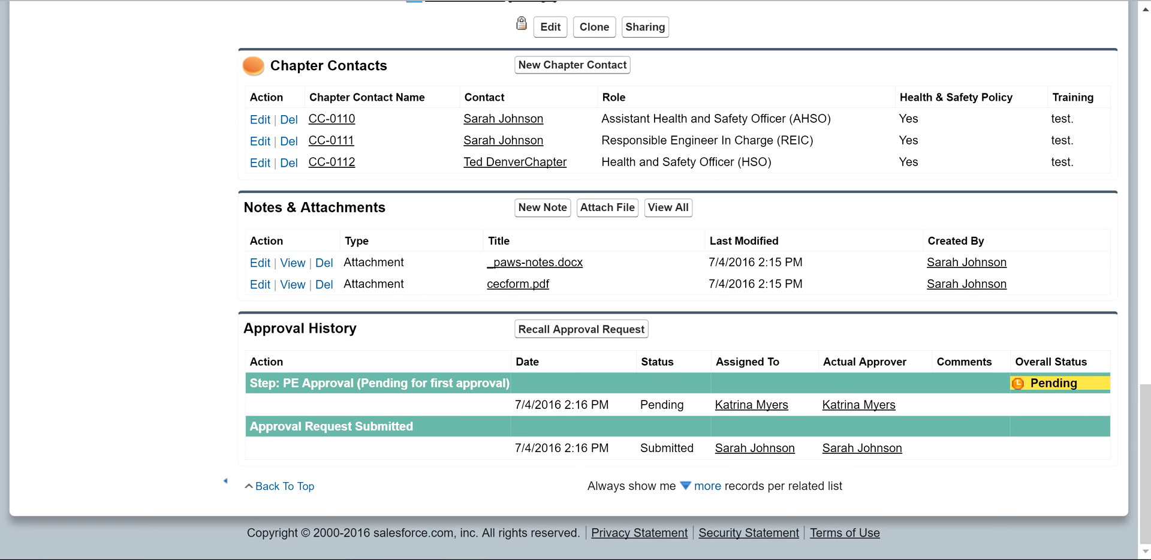
scroll(575, 280, "up", 15)
scroll(575, 280, "up", 5)
scroll(575, 280, "down", 3)
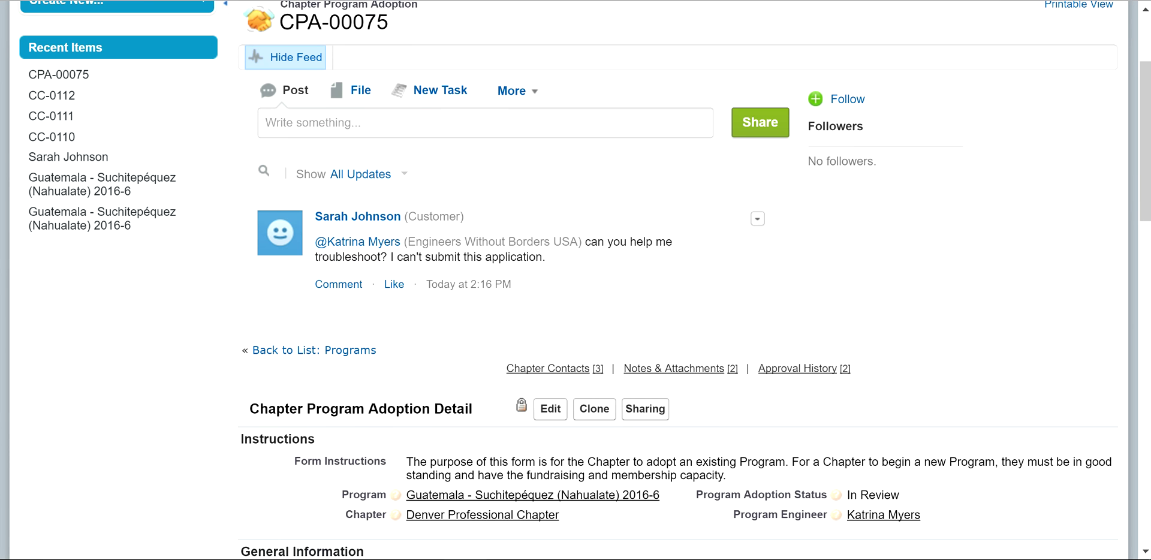
scroll(576, 280, "up", 3)
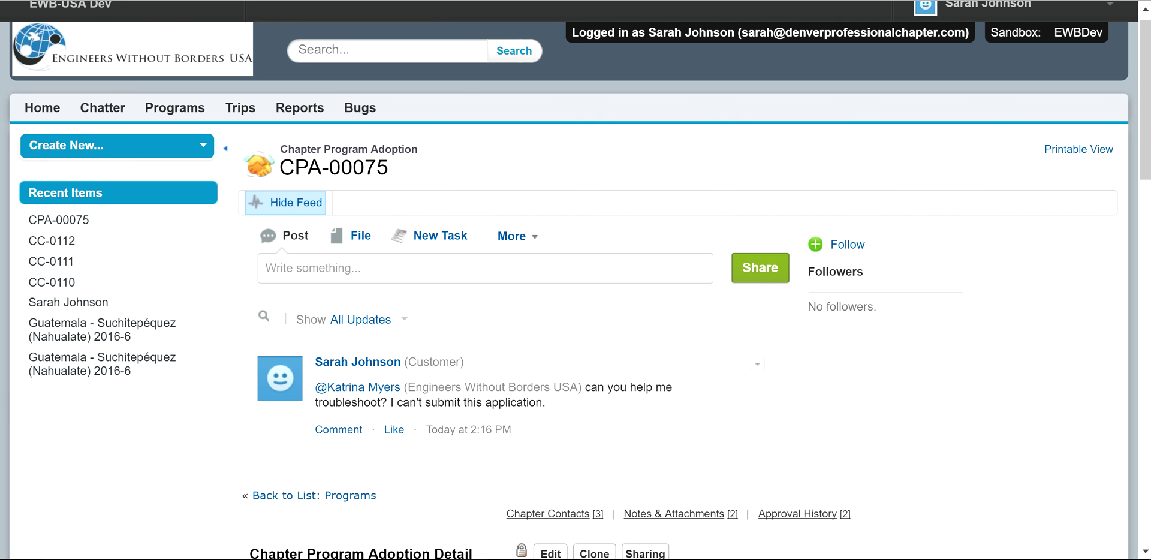